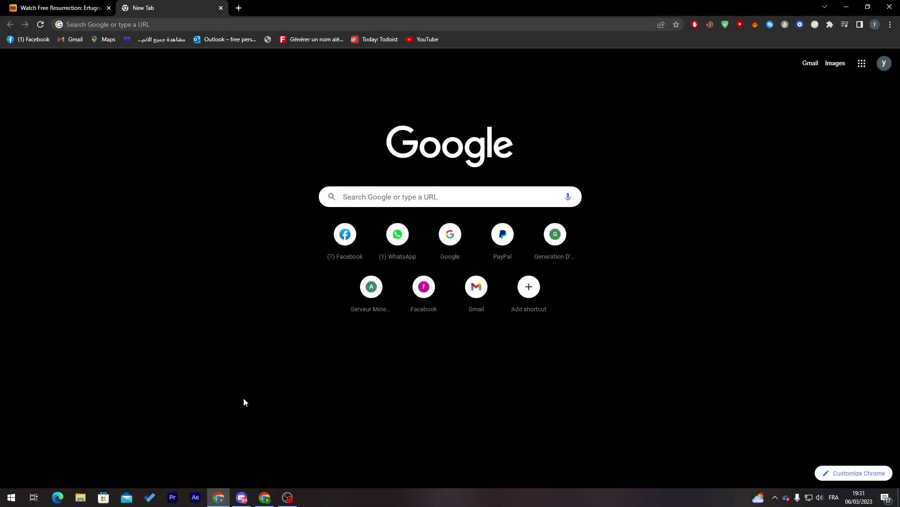
- Switch briefly to the screen recorder, then return focus to Chrome
left_click(288, 496)
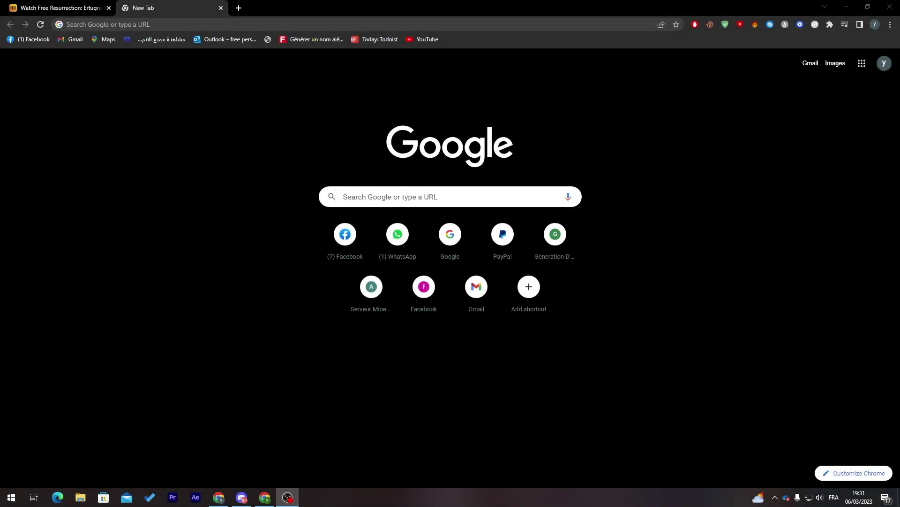
left_click(107, 176)
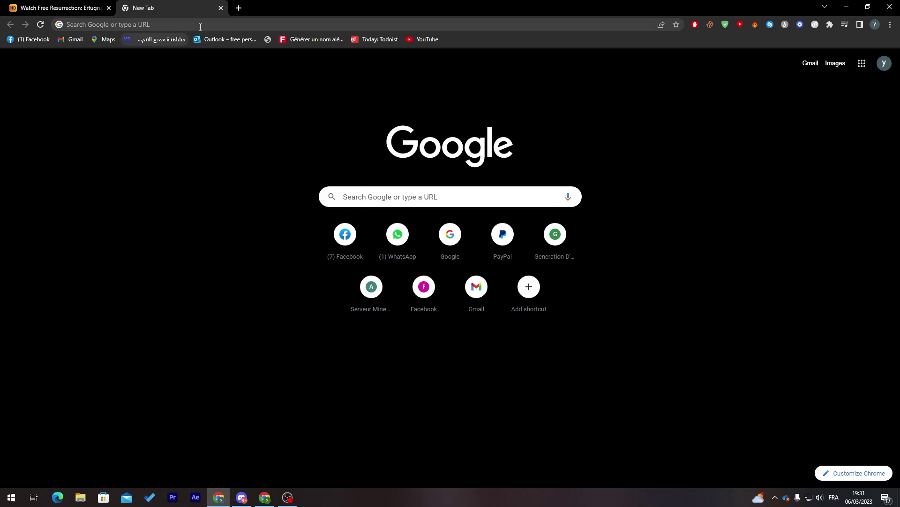
- Load wix.com from the address bar and open the Wix Tutorials site dashboard
left_click(271, 24)
type("wix.com")
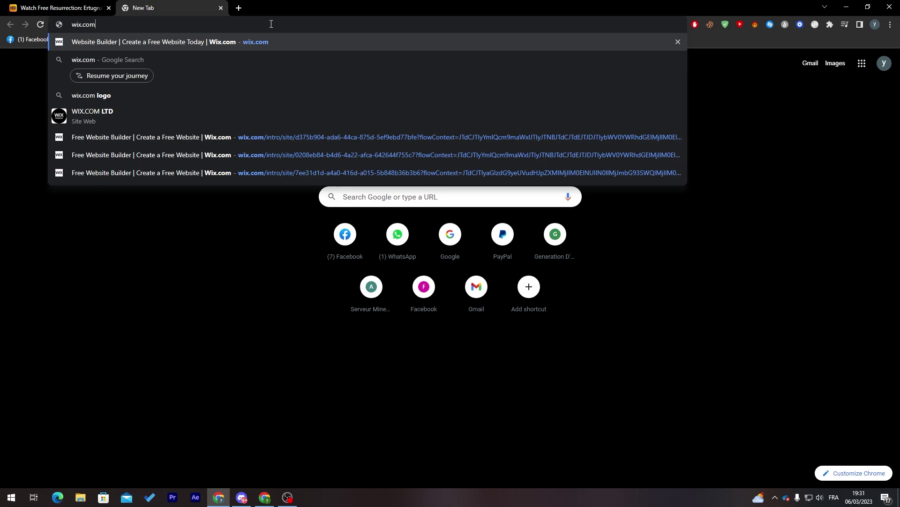
key("Return")
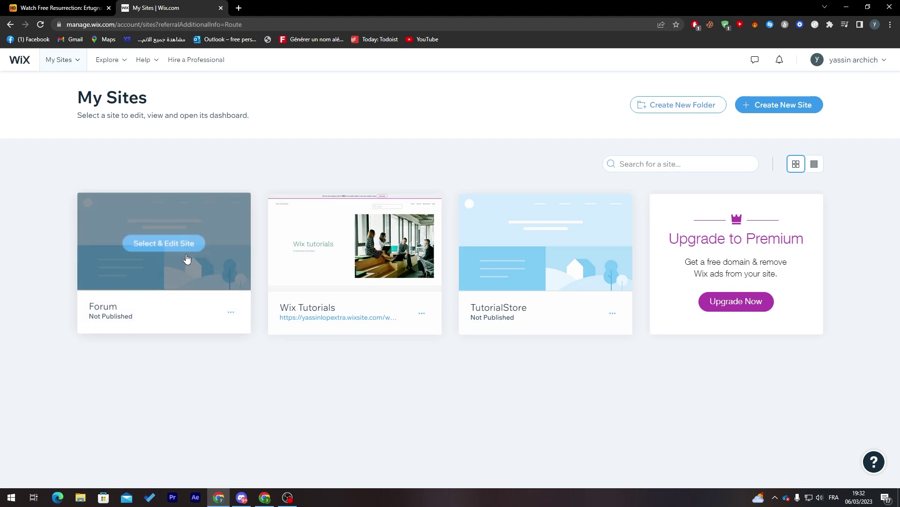
left_click(288, 497)
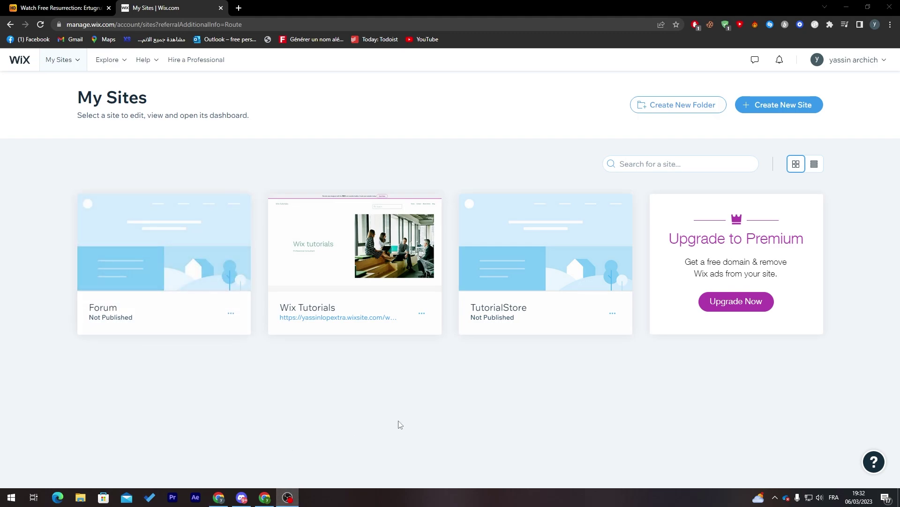
mouse_move(77, 61)
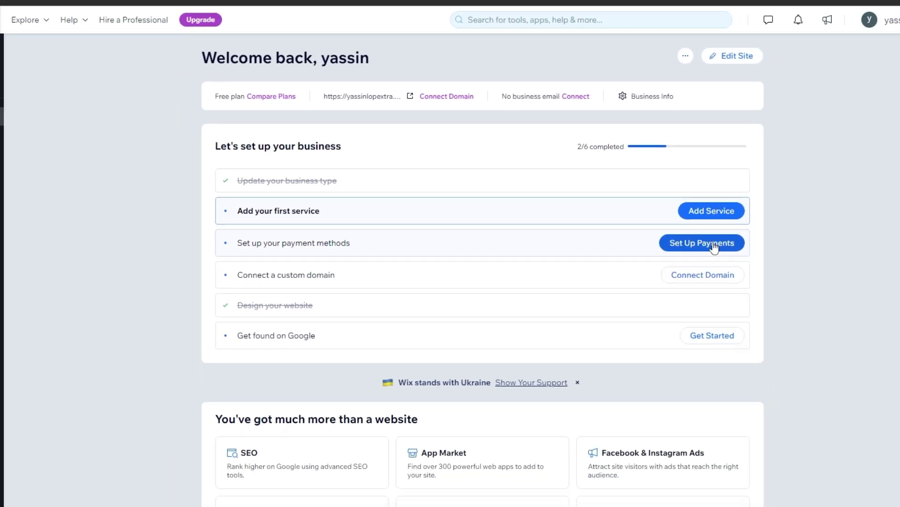
- Open the payment methods setup and check the business location chooser without changing it
left_click(731, 243)
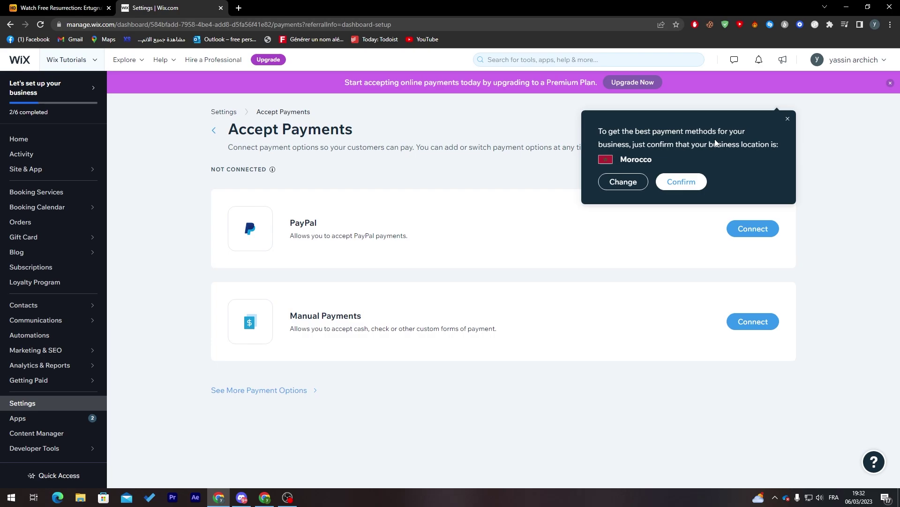
left_click_drag(612, 133, 681, 134)
left_click(679, 142)
left_click(621, 182)
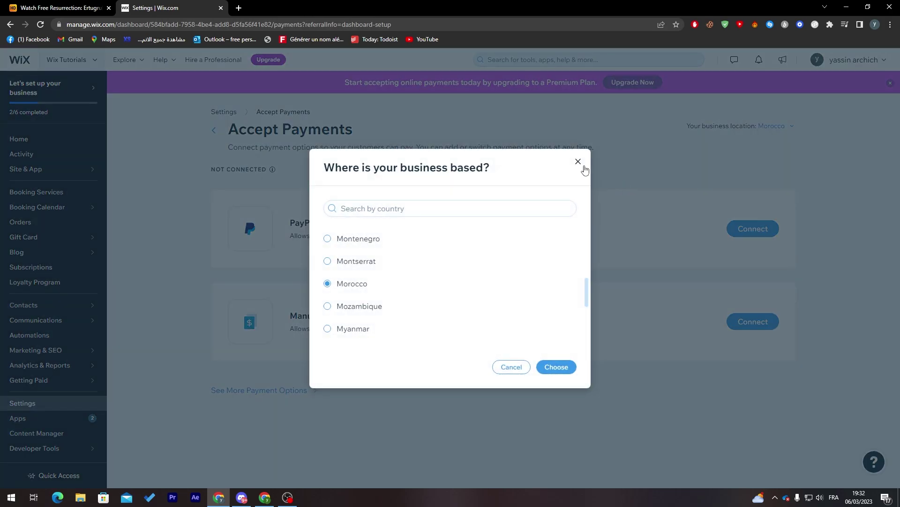
left_click(580, 162)
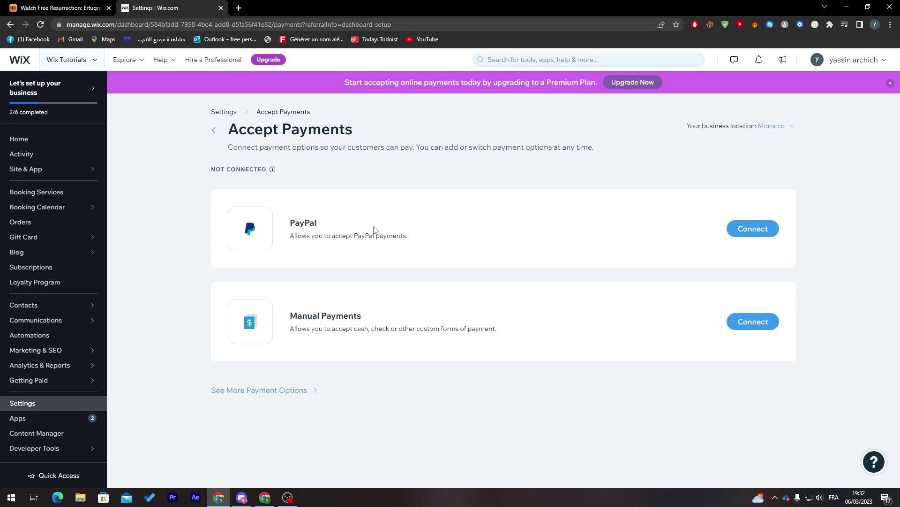
- Review the PayPal and Manual Payments options, then browse More Payment Options
double_click(312, 224)
double_click(329, 316)
left_click(341, 340)
left_click(302, 390)
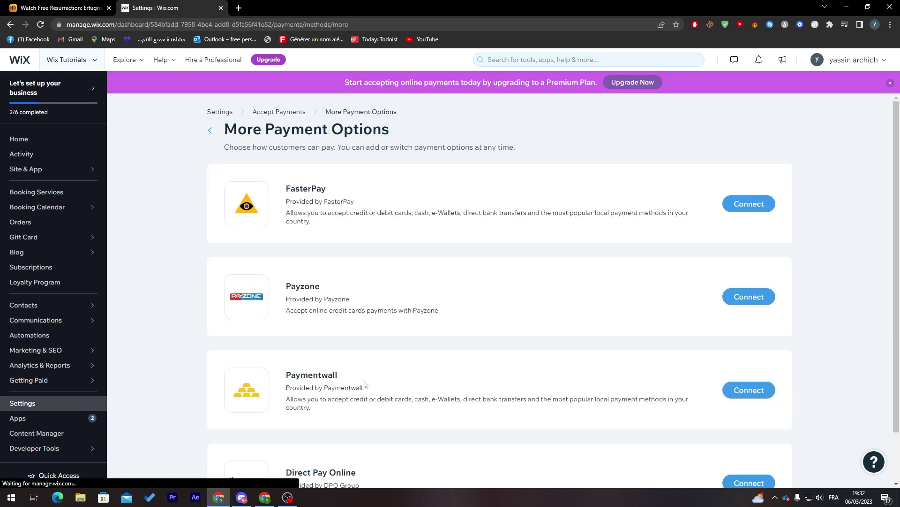
scroll(865, 220, "down", 1)
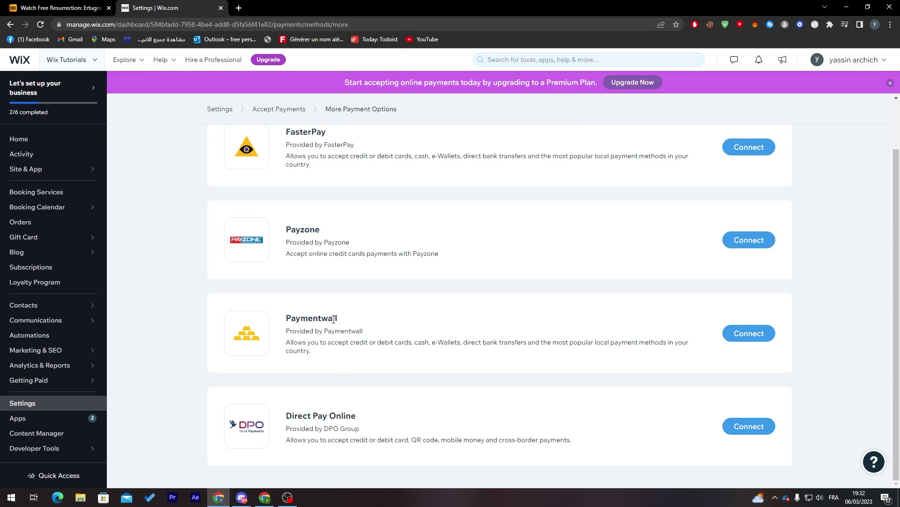
scroll(761, 263, "up", 1)
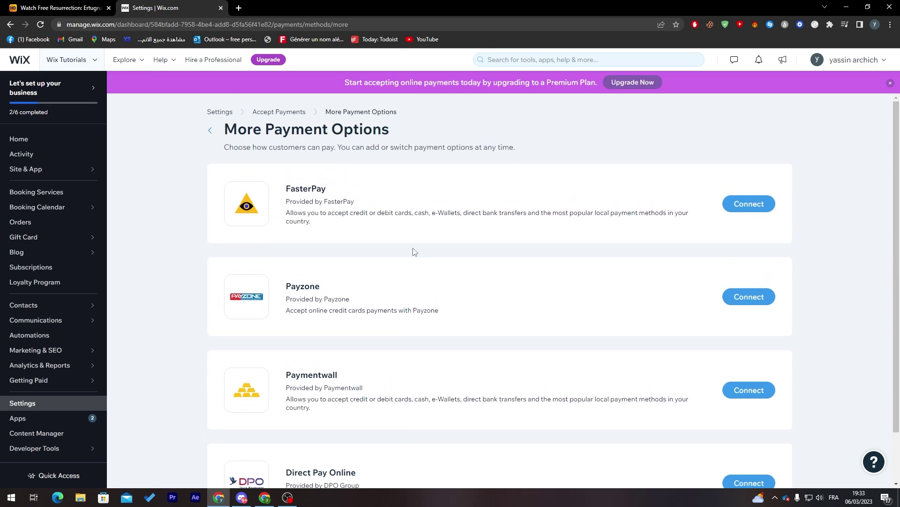
- Return to Accept Payments and set the business location to United States
left_click(210, 130)
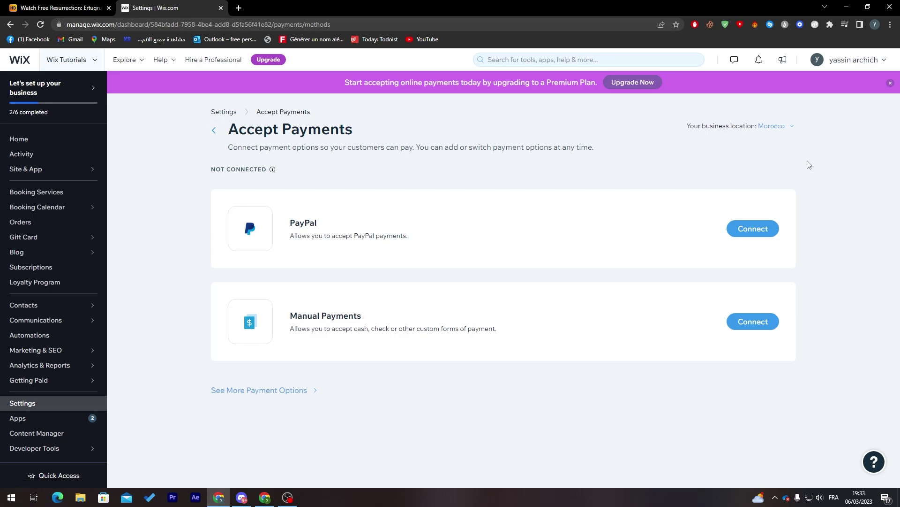
left_click(776, 128)
left_click(494, 208)
type("us")
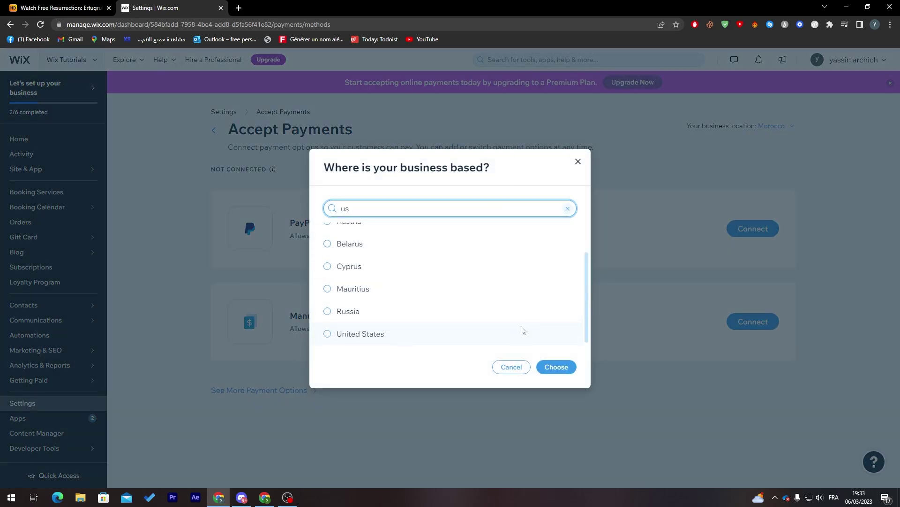
left_click(490, 342)
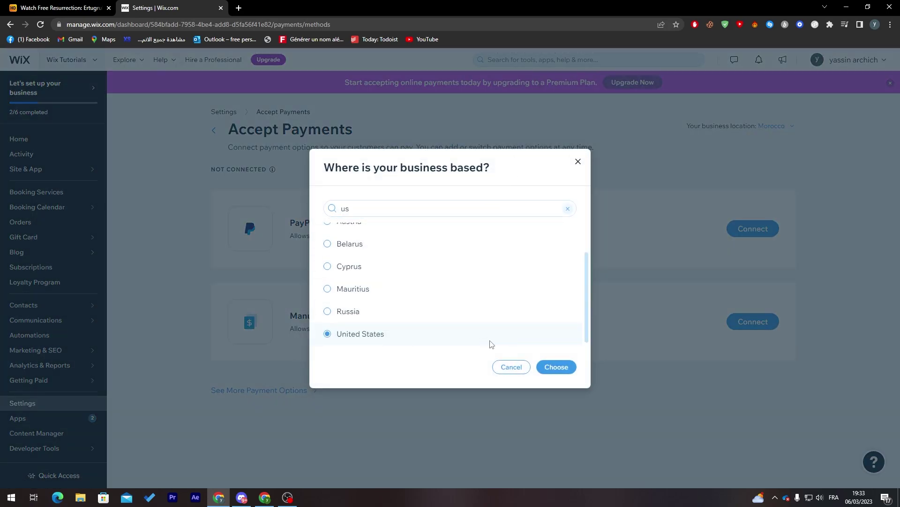
left_click(555, 367)
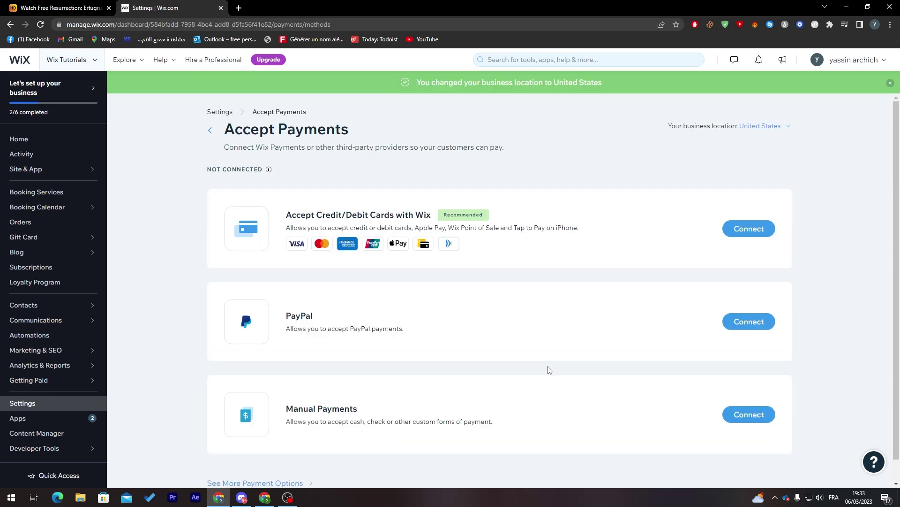
- Look over the new Accept Credit/Debit Cards with Wix option alongside PayPal
scroll(361, 271, "down", 1)
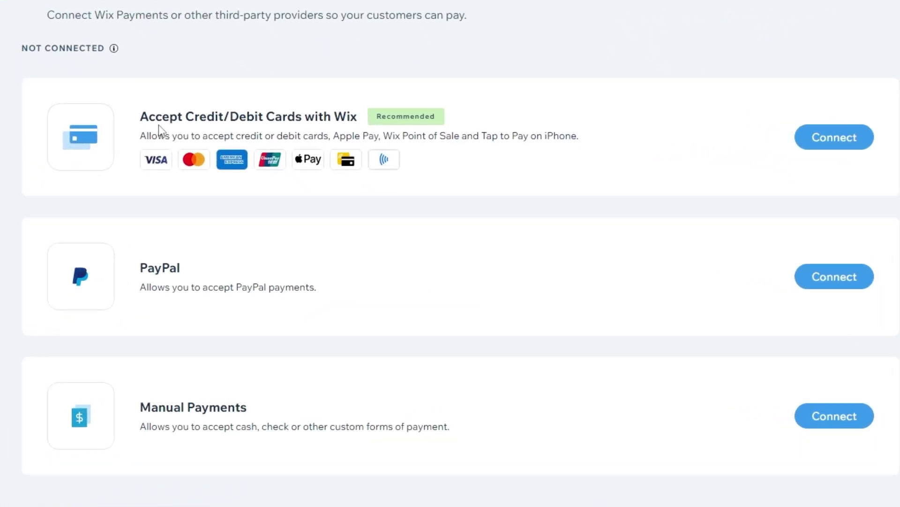
left_click_drag(287, 207, 356, 217)
left_click(243, 135)
triple_click(343, 115)
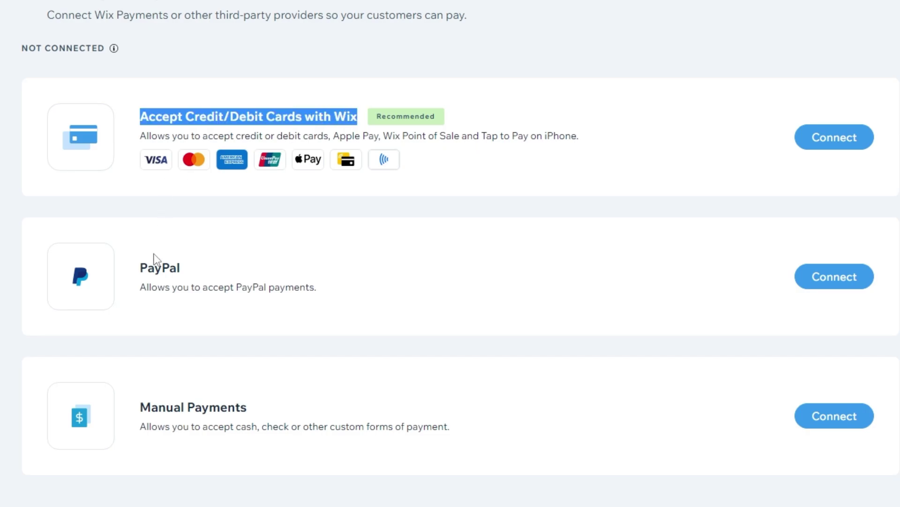
double_click(157, 268)
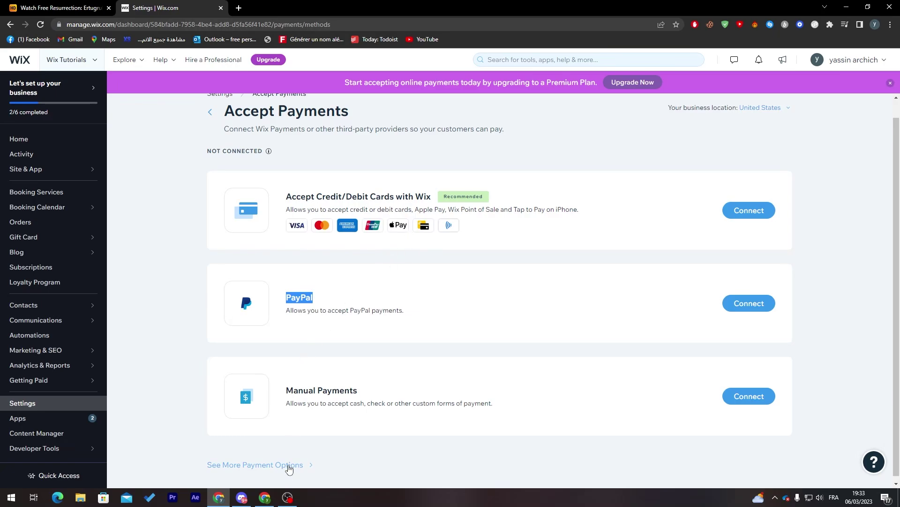
- Open More Payment Options and find the TripleA provider
left_click(287, 465)
scroll(899, 173, "down", 1)
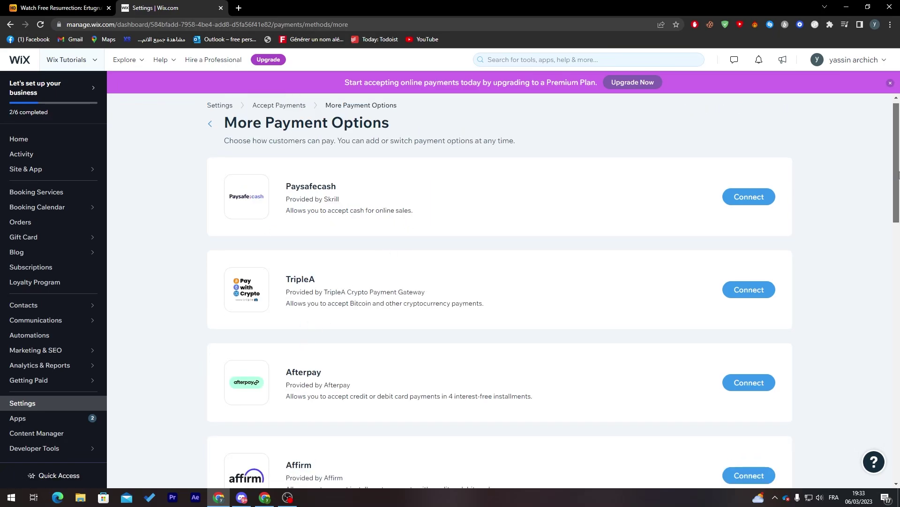
double_click(289, 279)
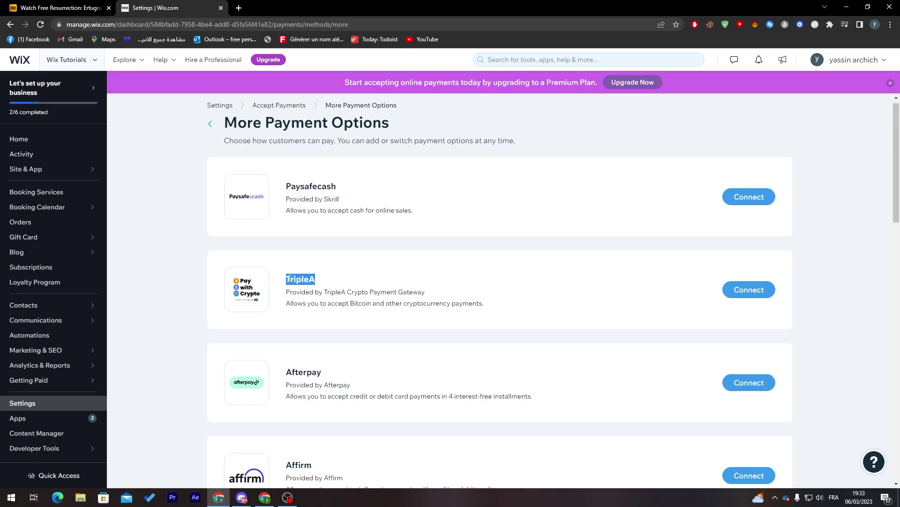
left_click(230, 285)
- Scroll through the rest of the provider list, then go back to Accept Payments
scroll(877, 240, "down", 4)
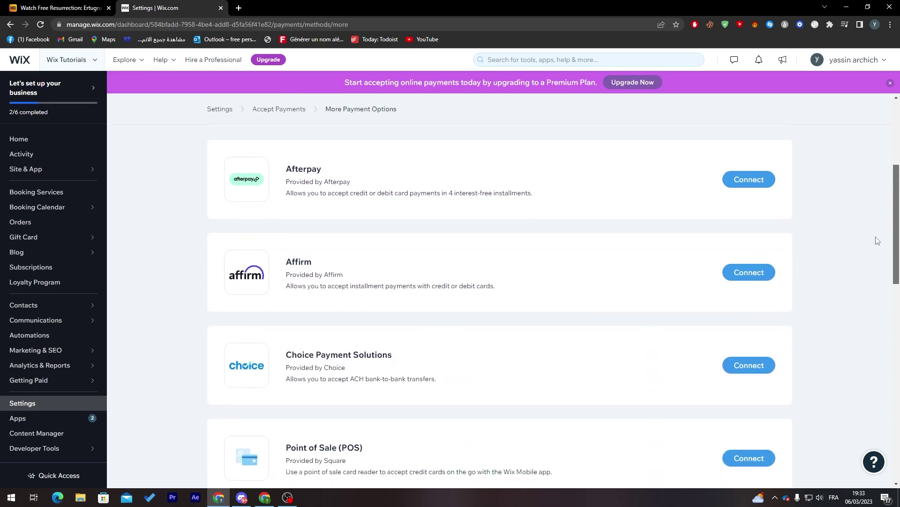
scroll(878, 240, "down", 2)
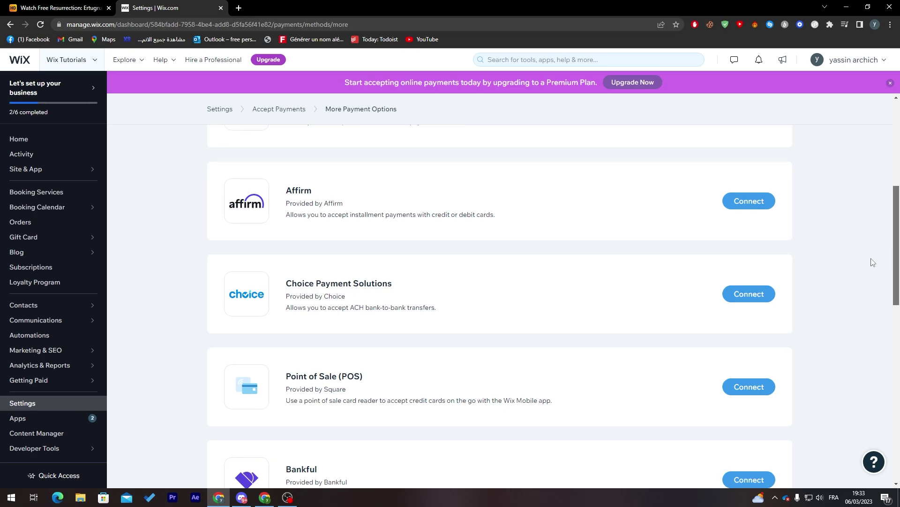
scroll(871, 264, "down", 7)
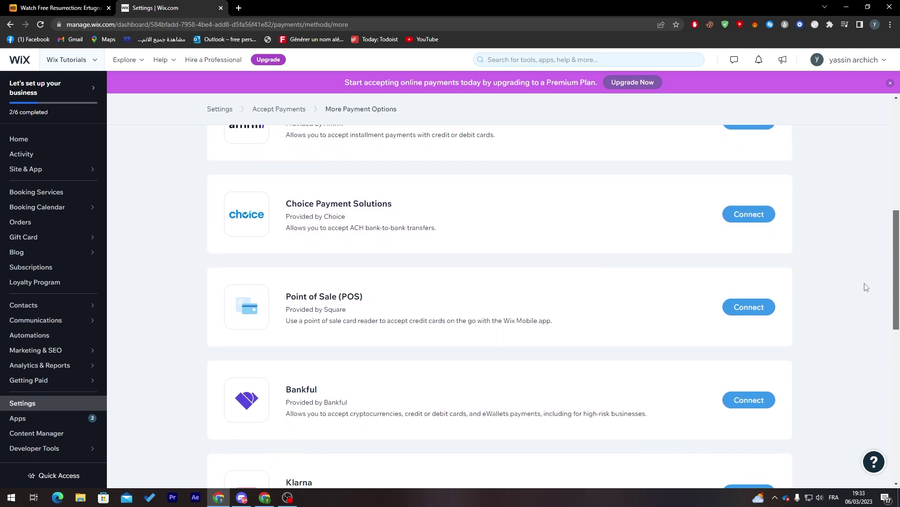
scroll(857, 369, "down", 5)
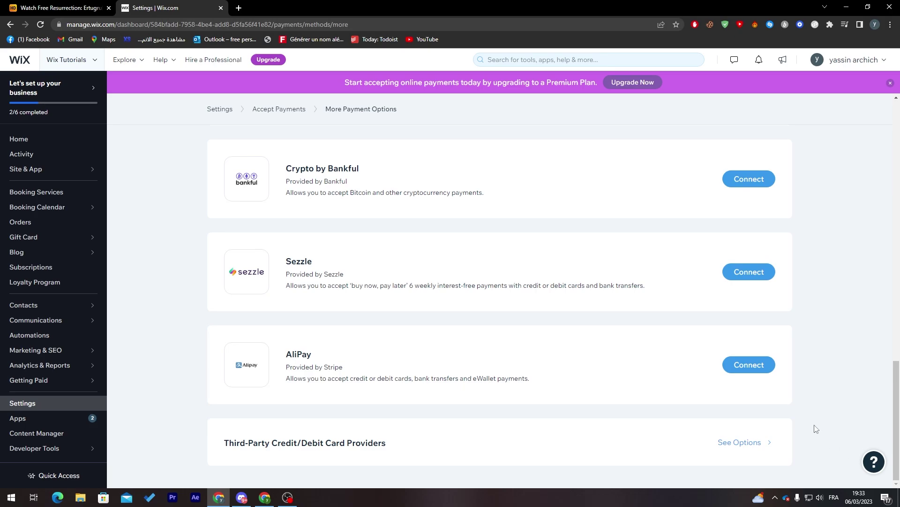
scroll(849, 408, "up", 13)
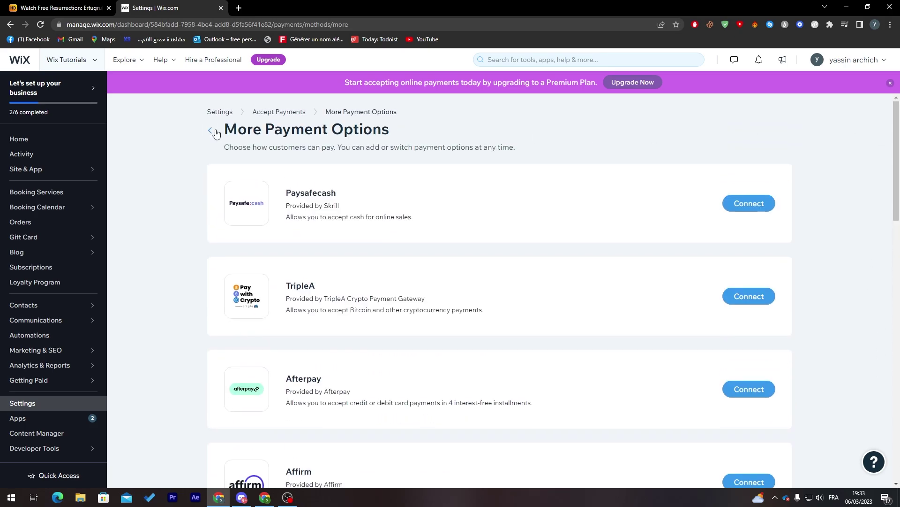
left_click(210, 130)
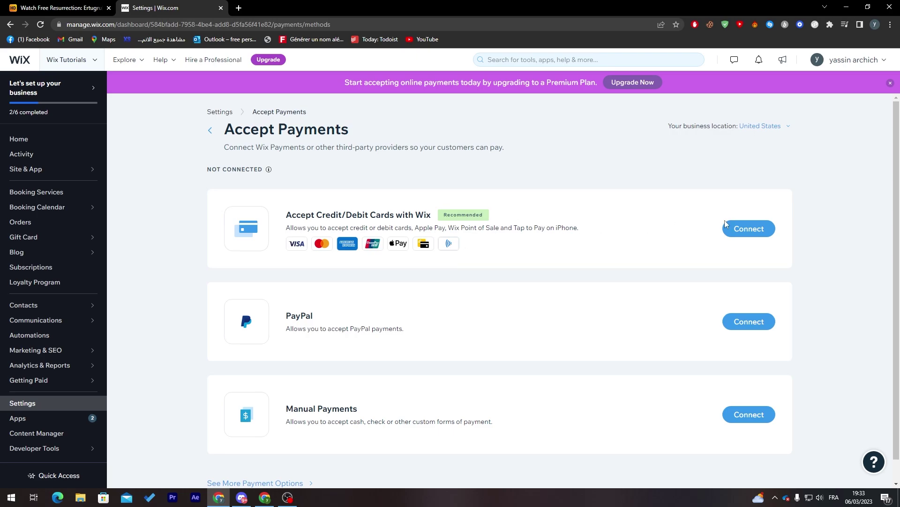
- Start connecting Credit/Debit Cards and read the restrictions note and intro
left_click(739, 229)
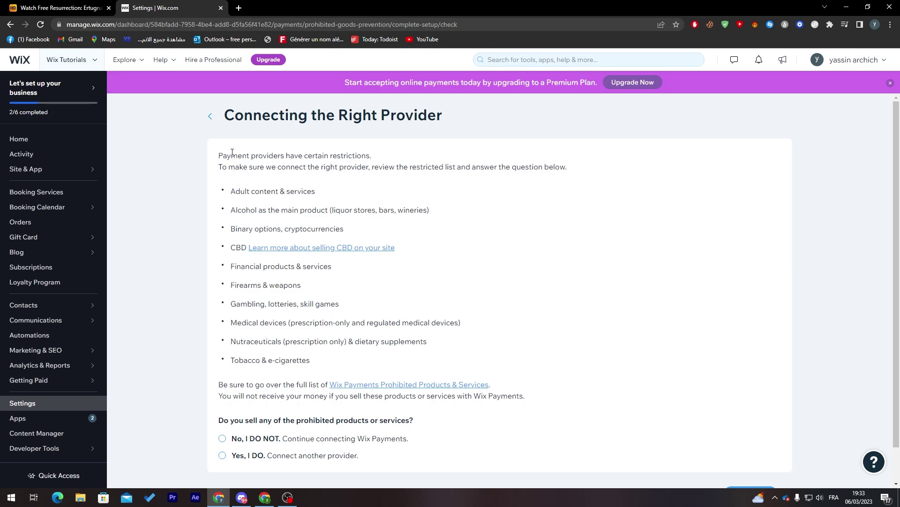
left_click_drag(232, 152, 448, 162)
left_click(468, 164)
left_click_drag(229, 167, 313, 191)
left_click(333, 193)
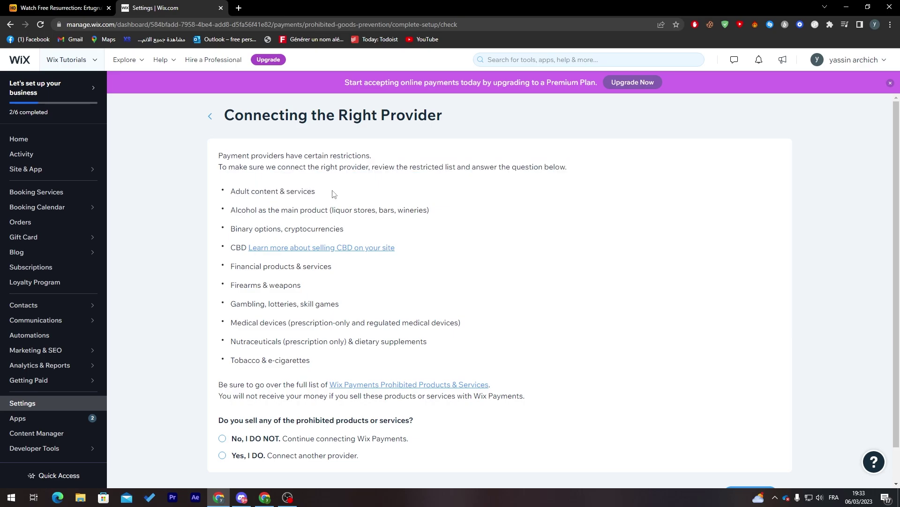
triple_click(246, 209)
left_click(278, 210)
- Review the prohibited list (alcohol to tobacco) and answer 'No, I DO NOT'
double_click(324, 229)
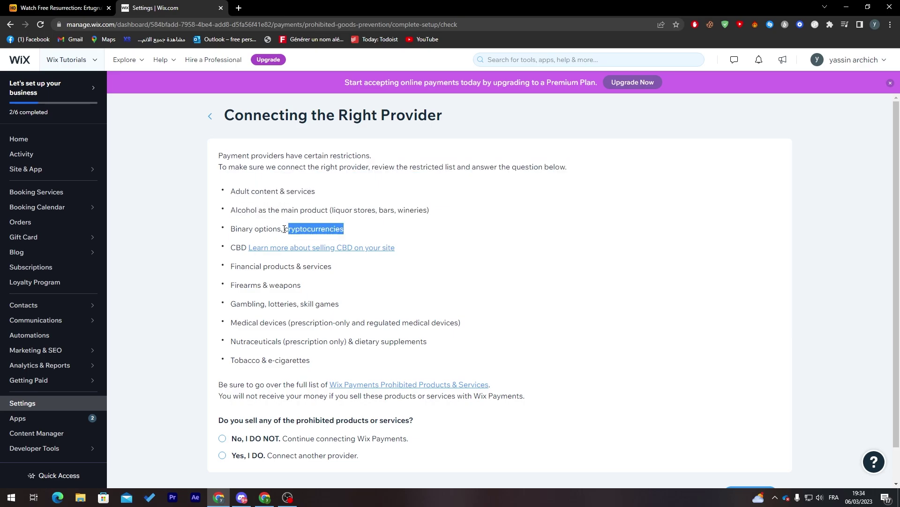
left_click(305, 273)
triple_click(302, 359)
scroll(506, 313, "down", 1)
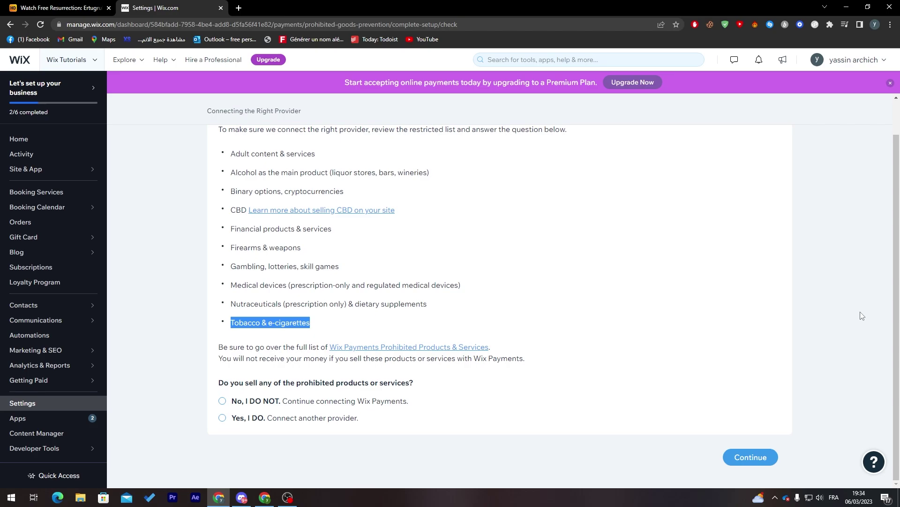
left_click(299, 324)
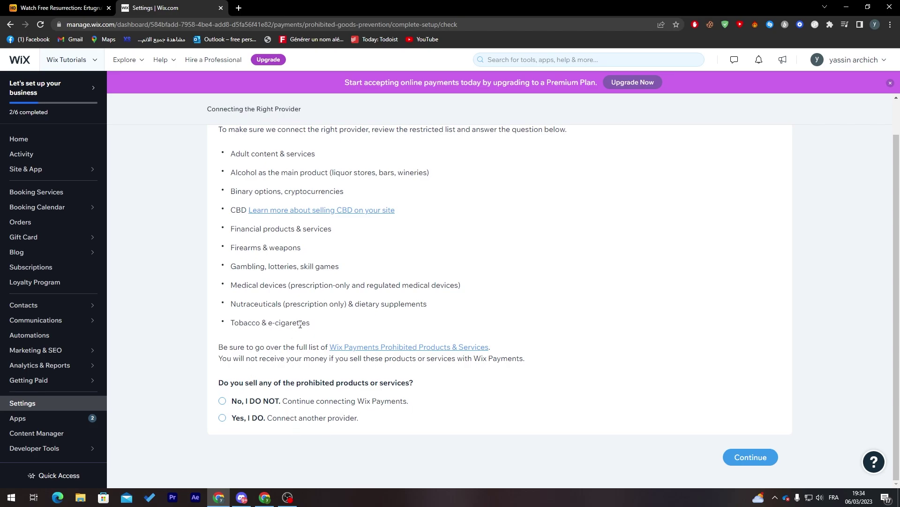
left_click_drag(310, 324, 232, 172)
left_click(232, 172)
left_click(222, 400)
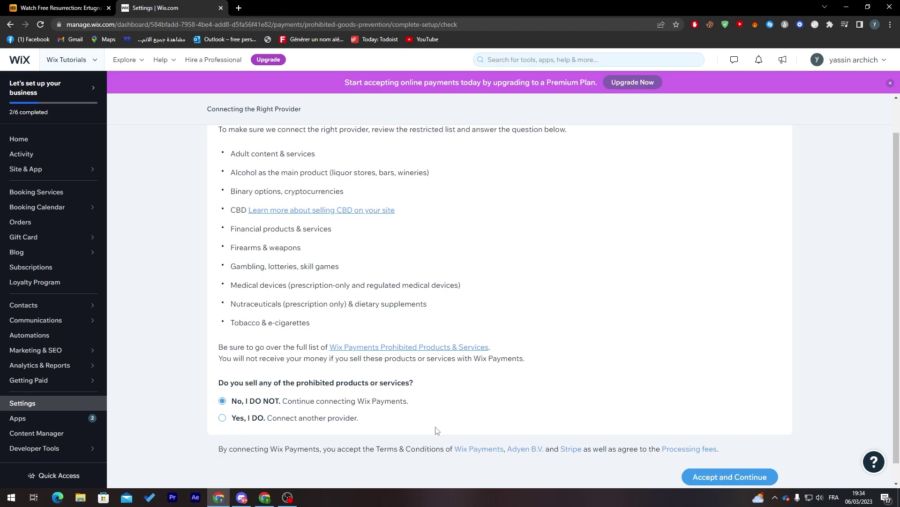
- Accept the terms, turn on Tap to Pay on iPhone and Wix Point of Sale, and continue
left_click(731, 479)
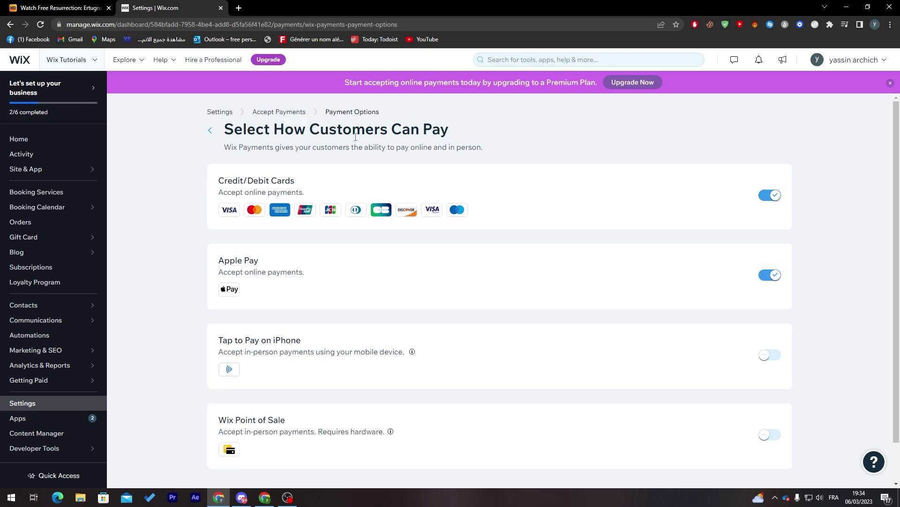
scroll(740, 312, "down", 1)
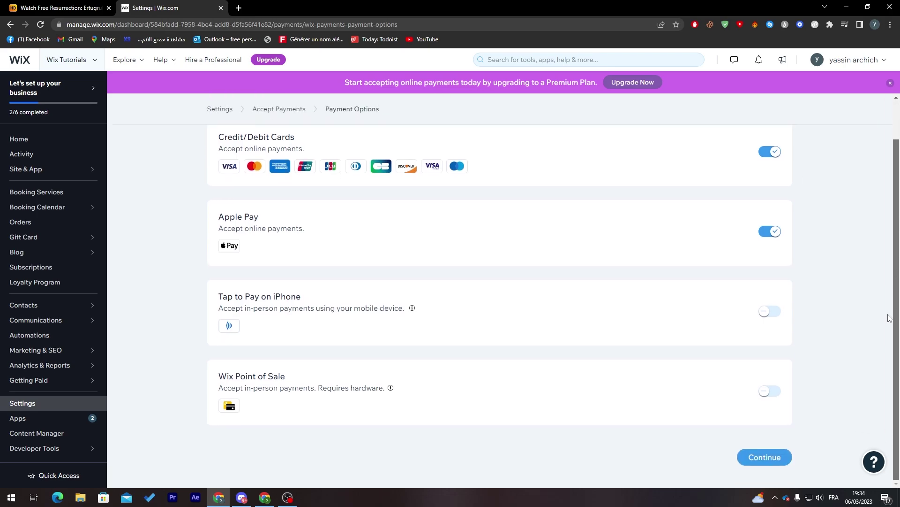
left_click_drag(207, 299, 306, 309)
left_click(306, 310)
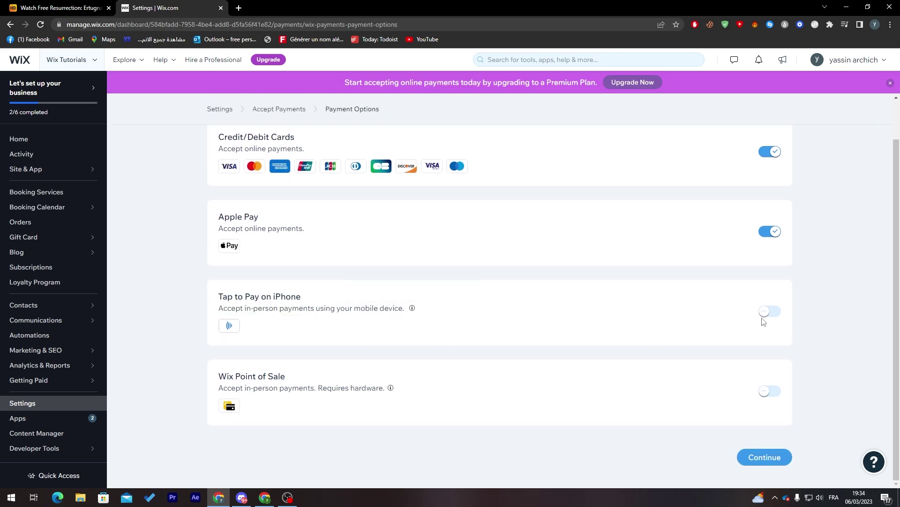
left_click(768, 312)
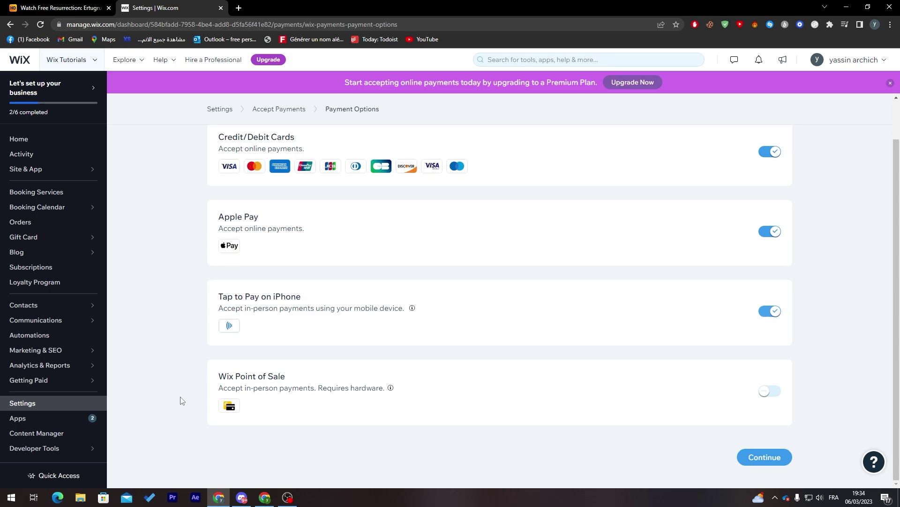
left_click(770, 393)
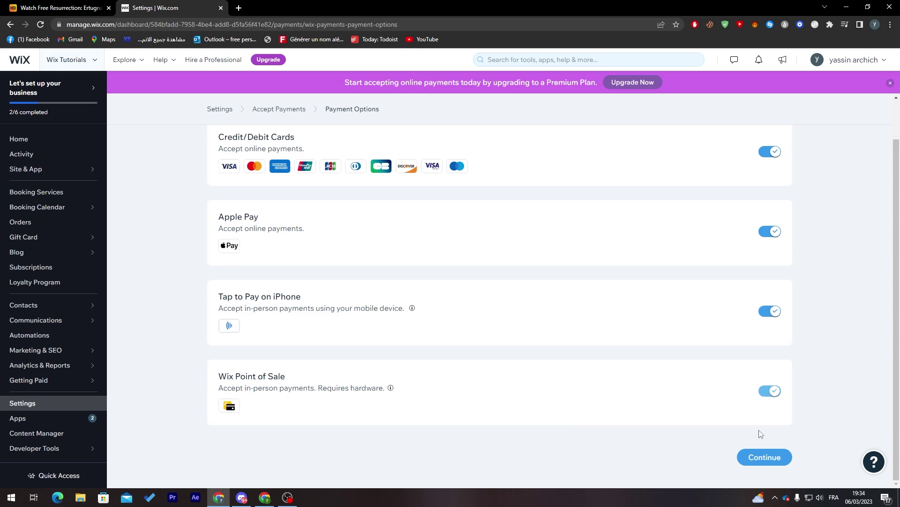
left_click(761, 464)
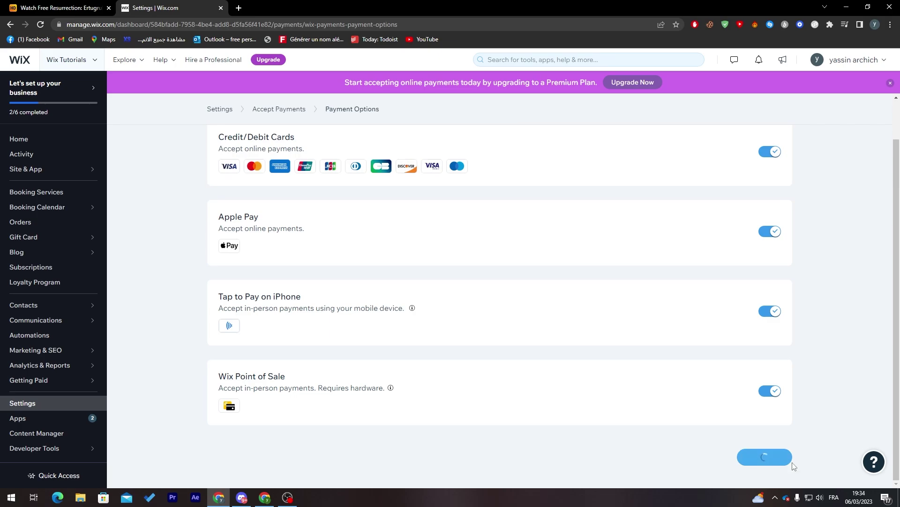
mouse_move(56, 475)
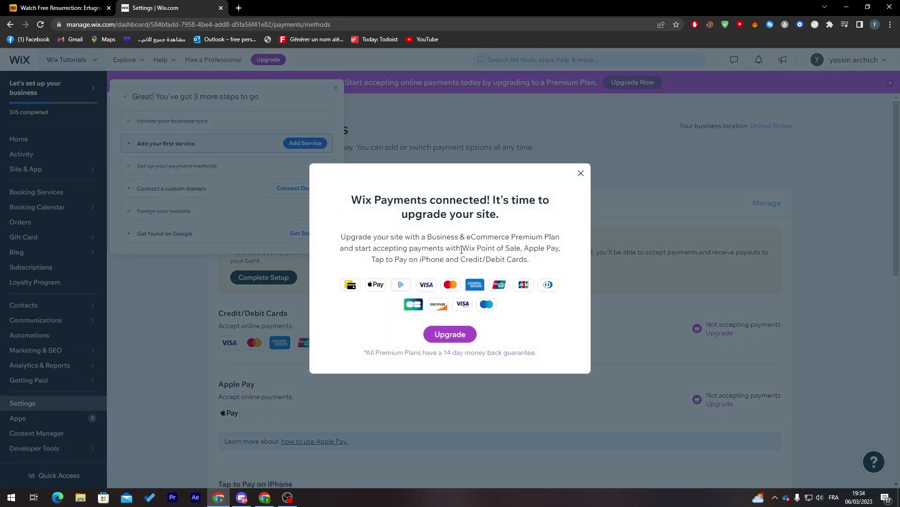
- Close the 'Wix Payments connected' upgrade prompt and look over the Apple Pay section
left_click_drag(348, 201, 506, 215)
left_click(507, 216)
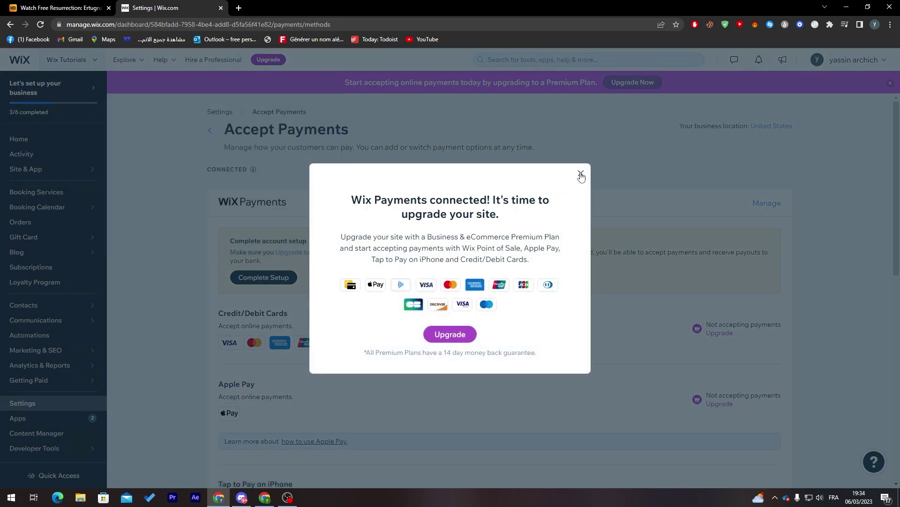
left_click(581, 173)
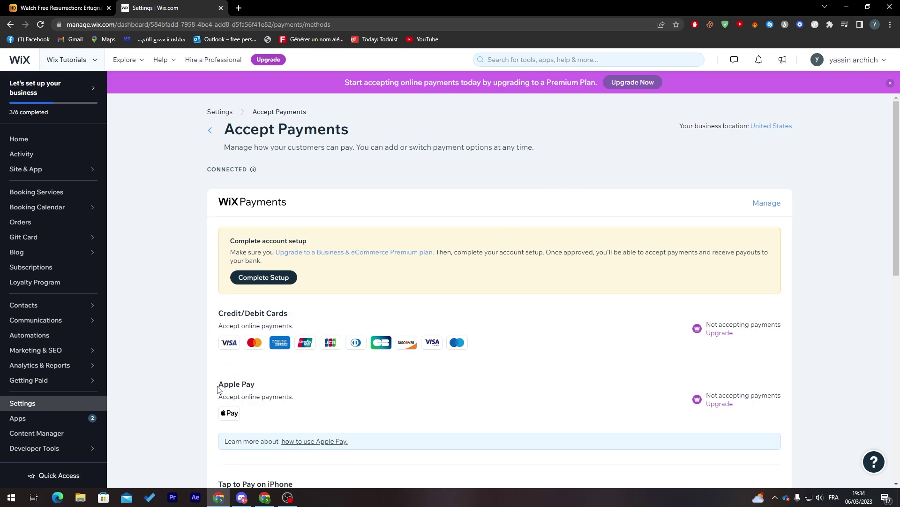
left_click_drag(218, 388, 263, 384)
left_click(264, 384)
- Open the premium plan upgrade page in a new tab and view Business Basic
right_click(327, 258)
left_click(353, 265)
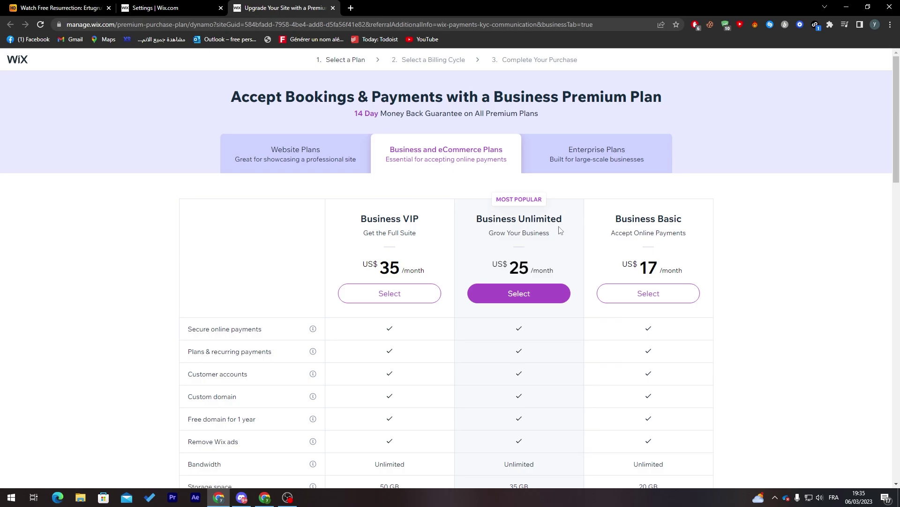
left_click_drag(641, 213, 657, 220)
left_click(664, 224)
- Compare Enterprise, Website and Business and eCommerce plans, then start the Wix Payments setup
left_click(577, 169)
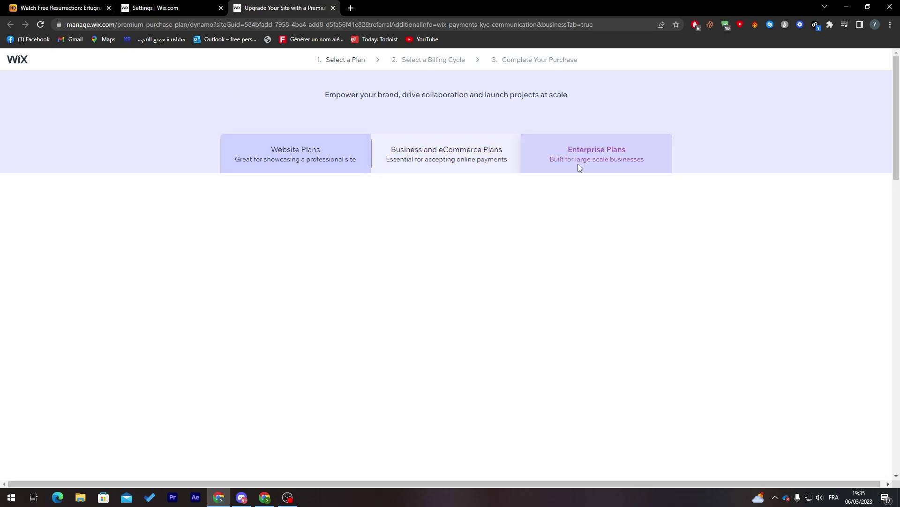
left_click(333, 145)
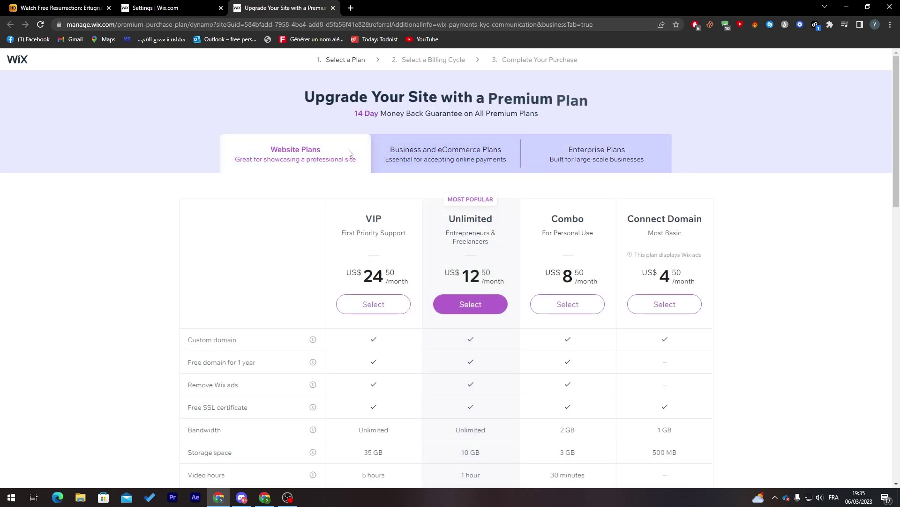
left_click(436, 157)
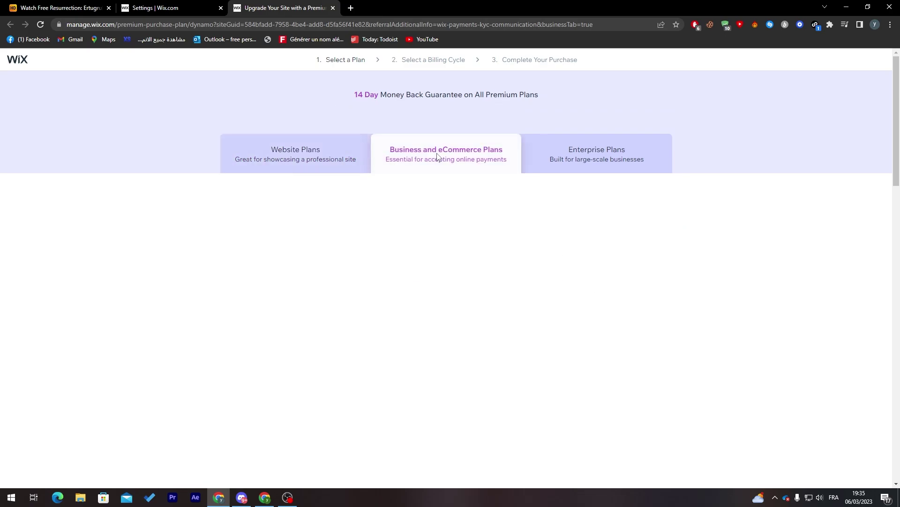
left_click_drag(651, 233, 604, 228)
double_click(408, 232)
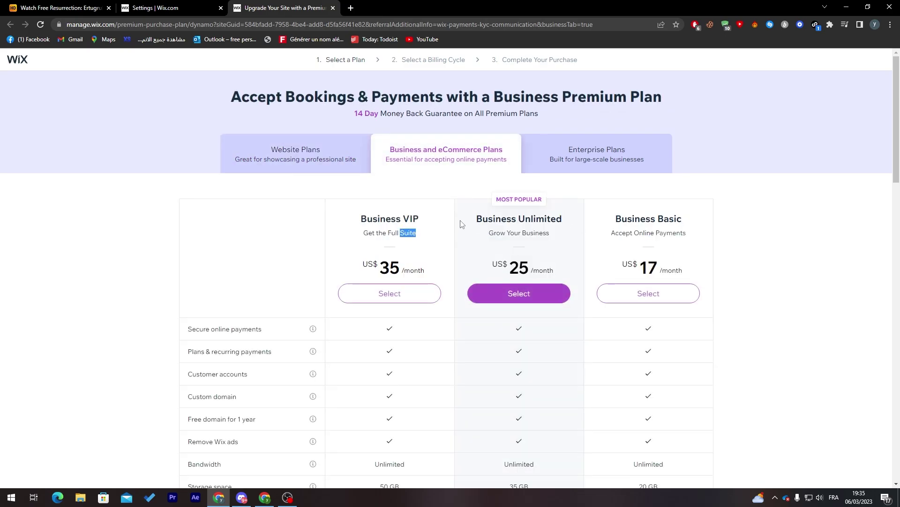
left_click(196, 8)
left_click(274, 279)
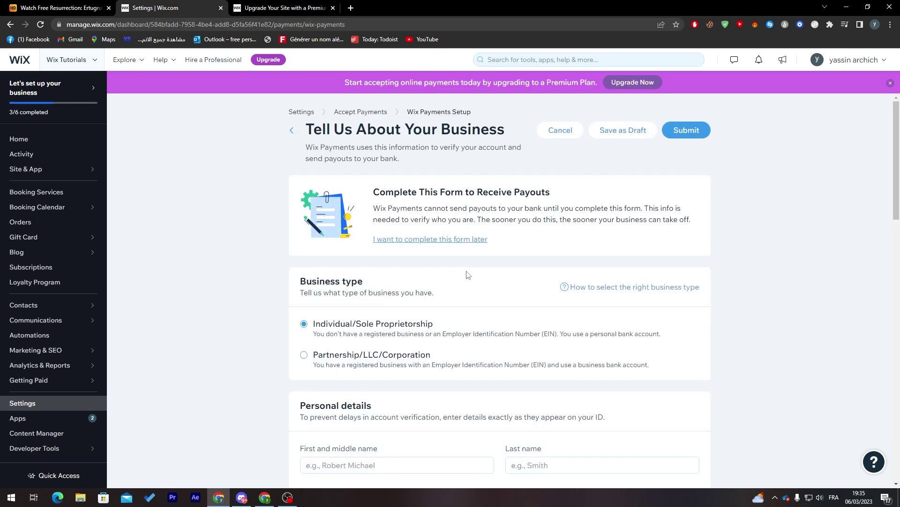
- Scroll the Wix Payments Setup form to Individual/Sole Proprietorship and the Personal details section
scroll(890, 234, "down", 4)
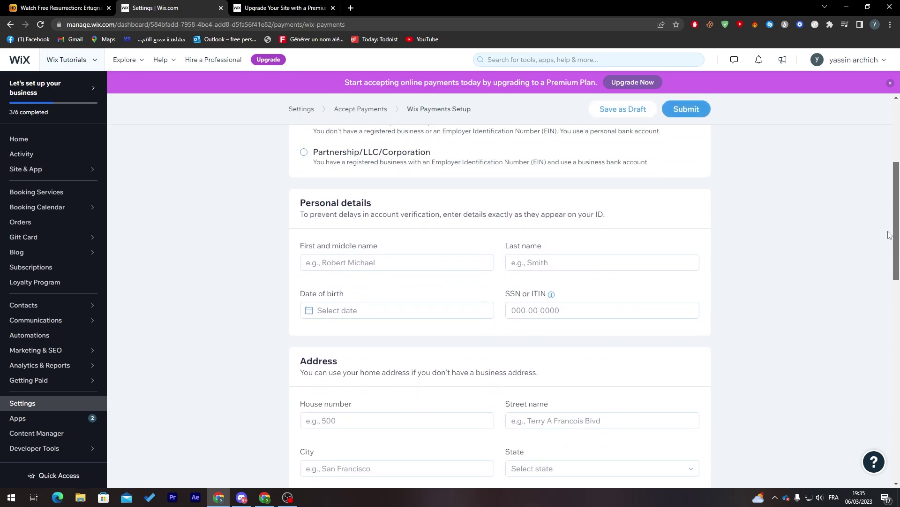
scroll(890, 234, "up", 3)
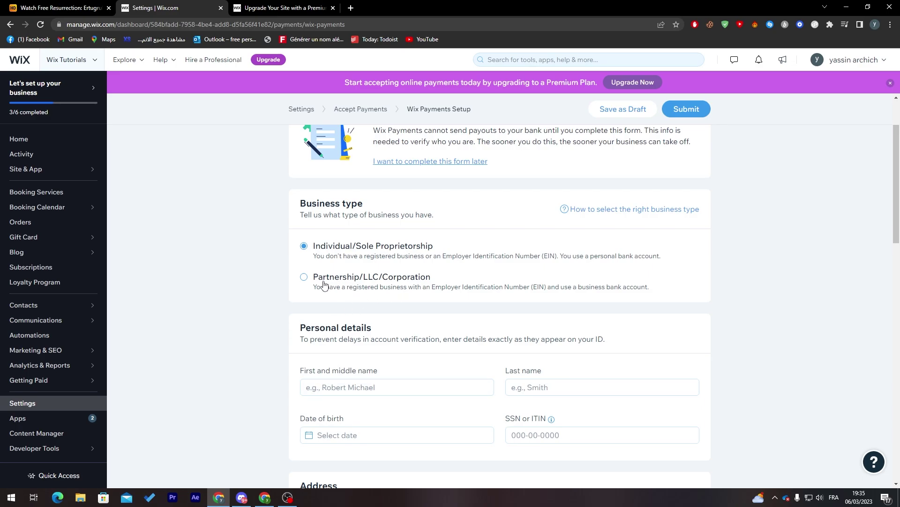
scroll(873, 215, "down", 3)
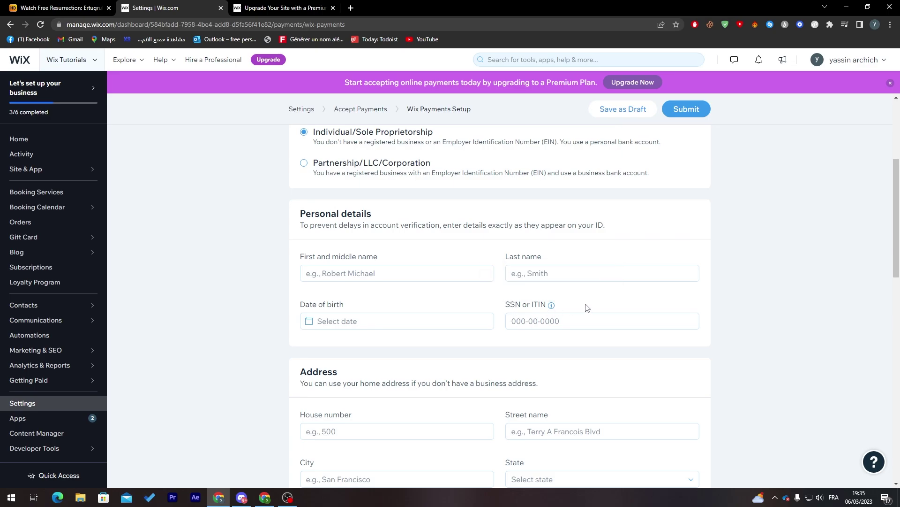
mouse_move(552, 306)
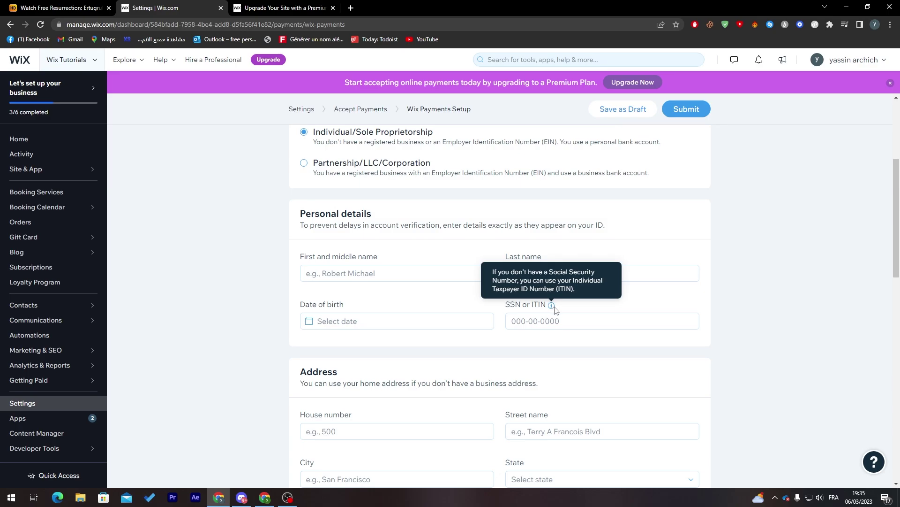
left_click_drag(896, 250, 888, 294)
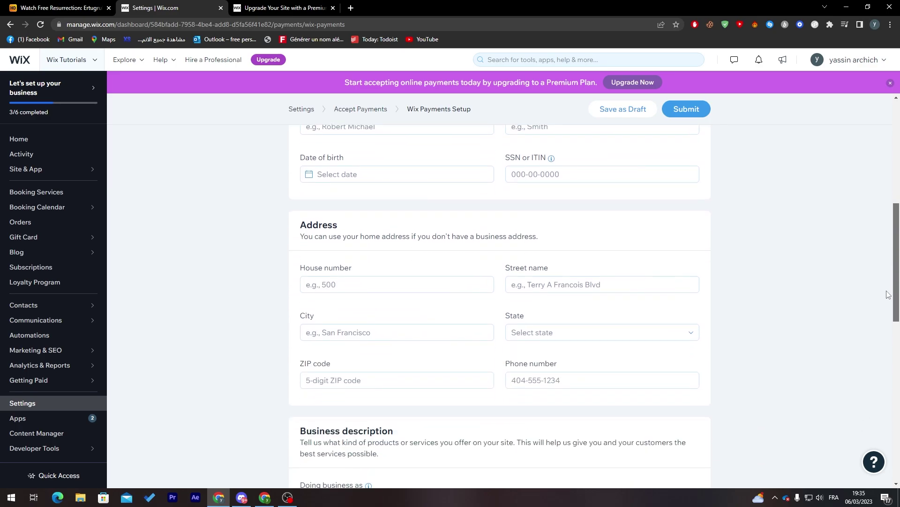
scroll(434, 221, "up", 3)
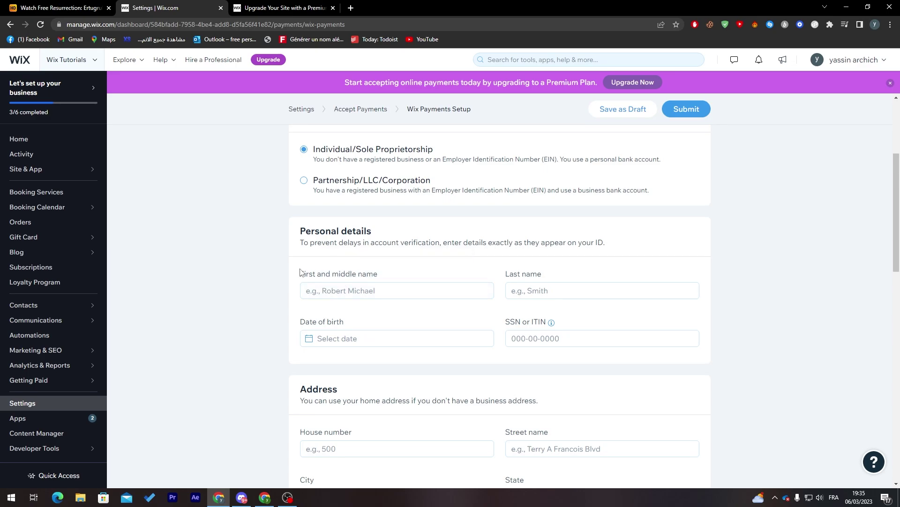
- Autofill the owner's first and last name from saved details, then visit the date of birth and SSN fields
left_click(317, 290)
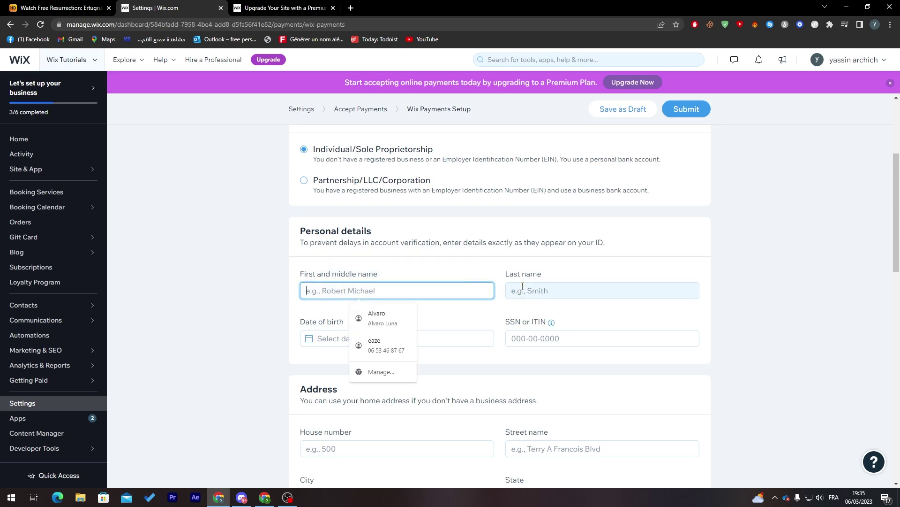
left_click(403, 313)
left_click(358, 338)
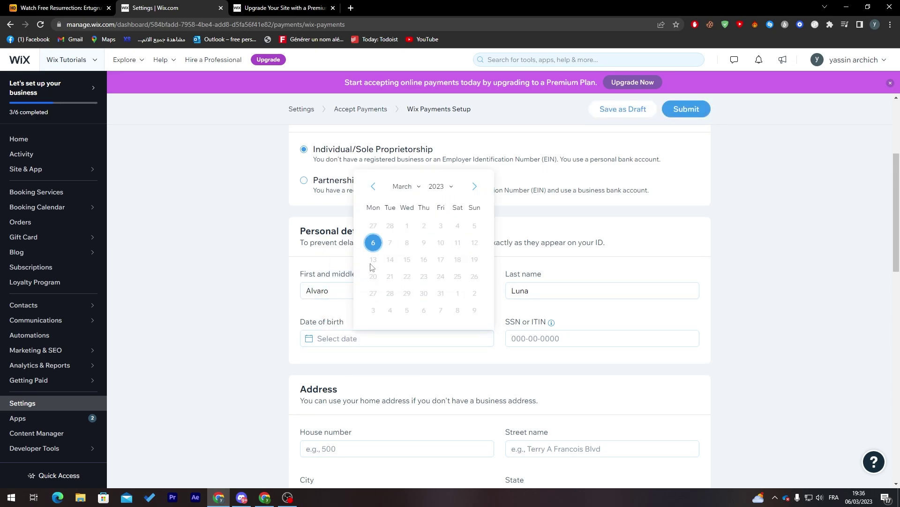
left_click(598, 333)
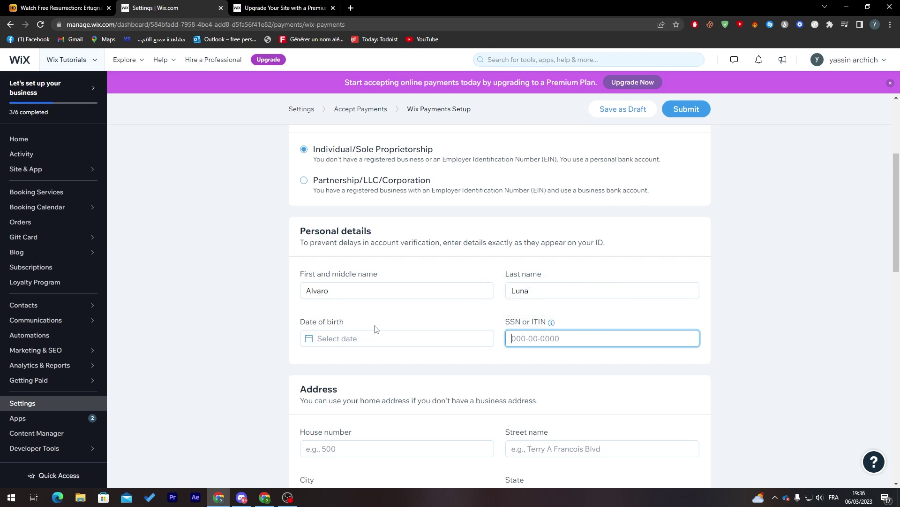
left_click_drag(895, 230, 888, 270)
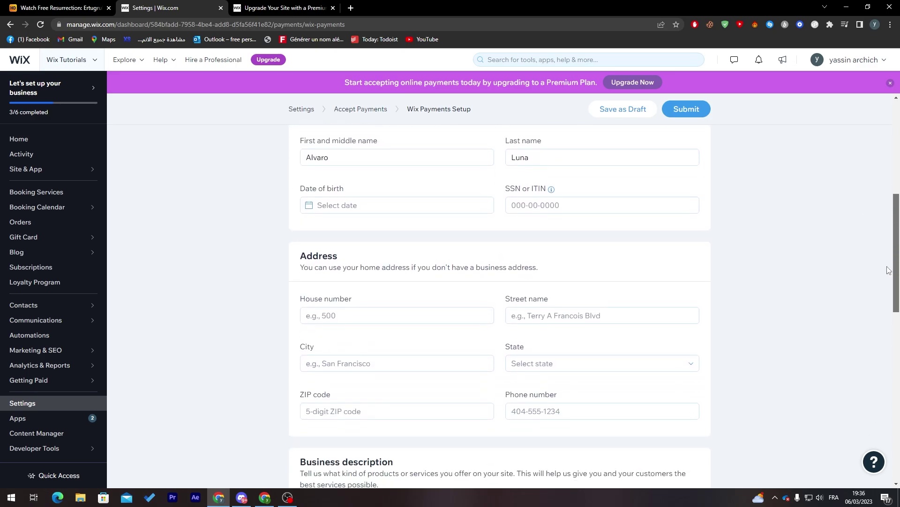
left_click_drag(888, 270, 887, 289)
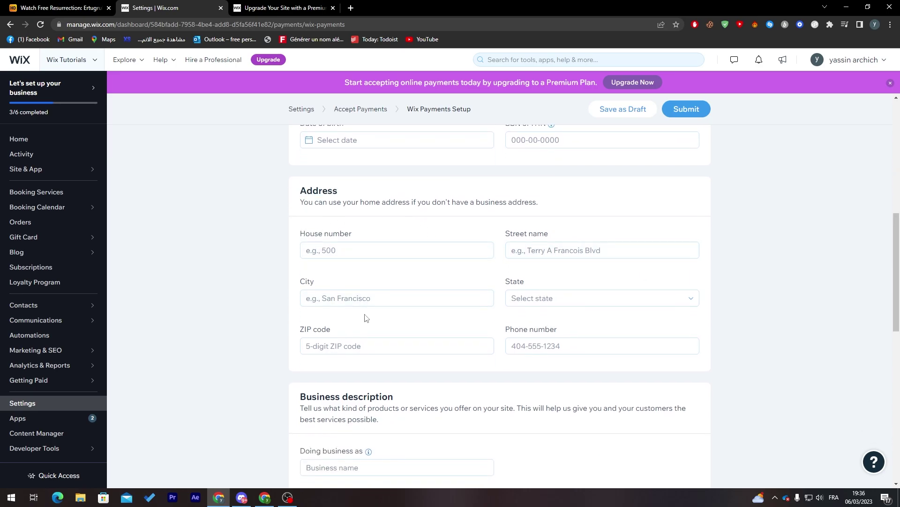
left_click_drag(896, 268, 883, 326)
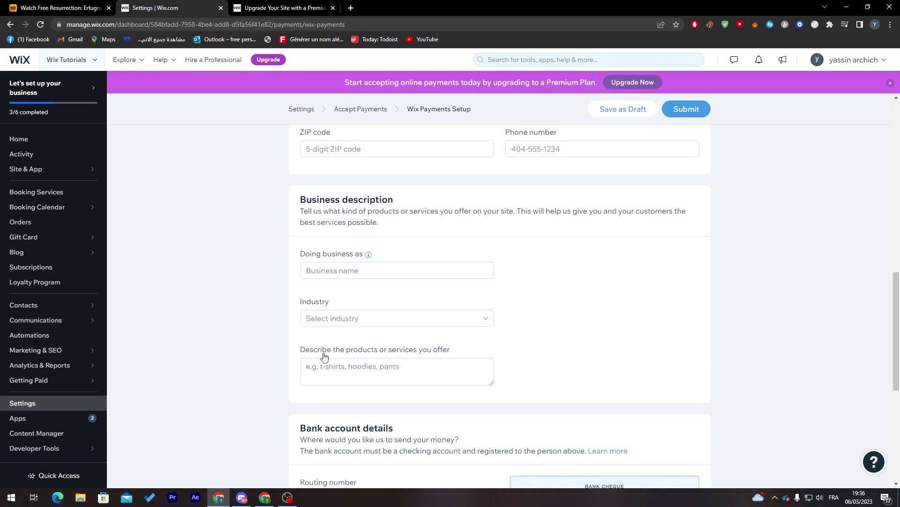
- Scroll to Bank account details and focus the routing and account number fields
left_click_drag(894, 336, 892, 406)
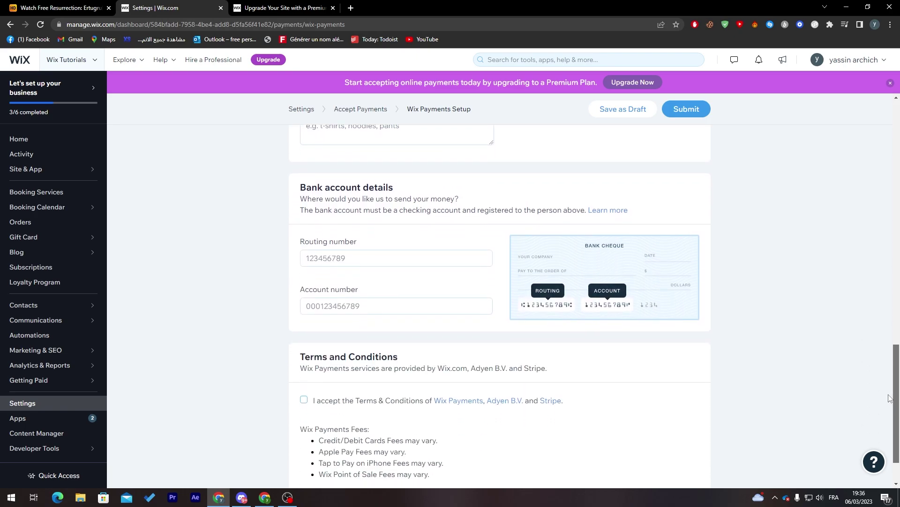
triple_click(324, 187)
left_click(327, 227)
left_click(322, 259)
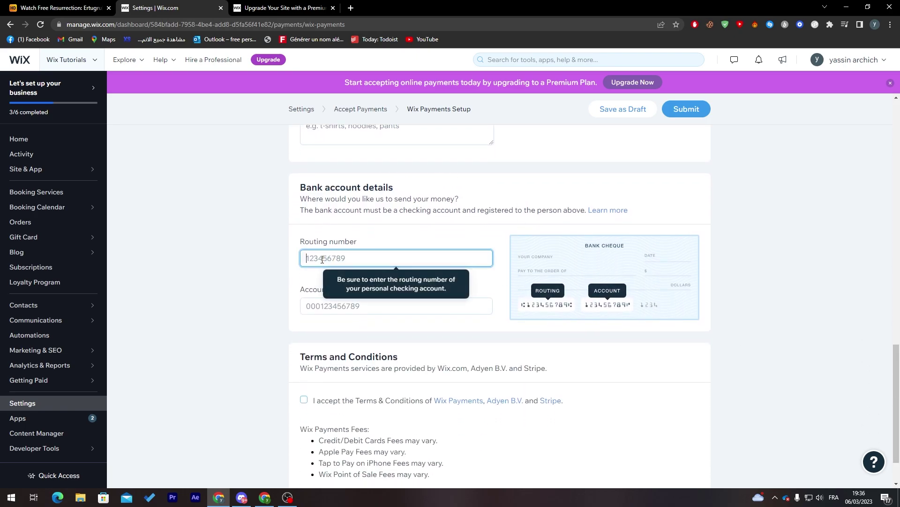
left_click(345, 303)
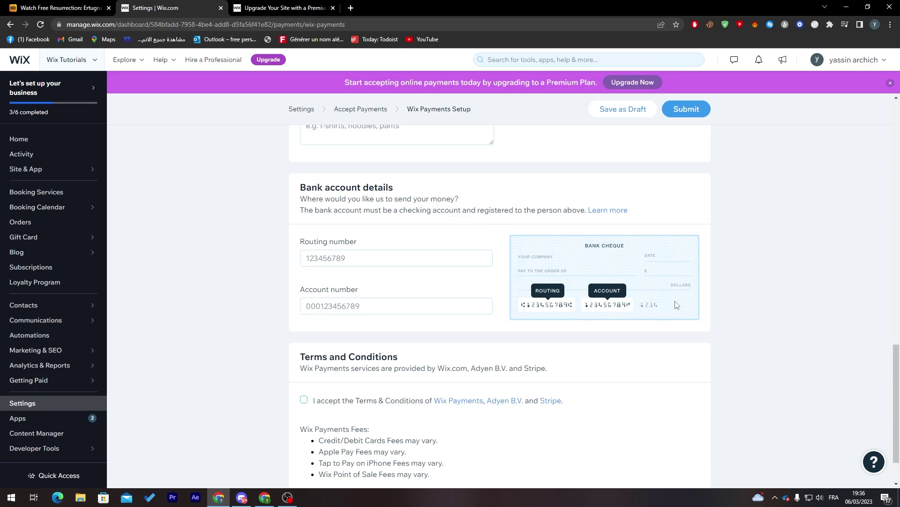
- Tick the Wix Payments, Adyen B.V. and Stripe Terms & Conditions and review the fees list
scroll(820, 347, "down", 2)
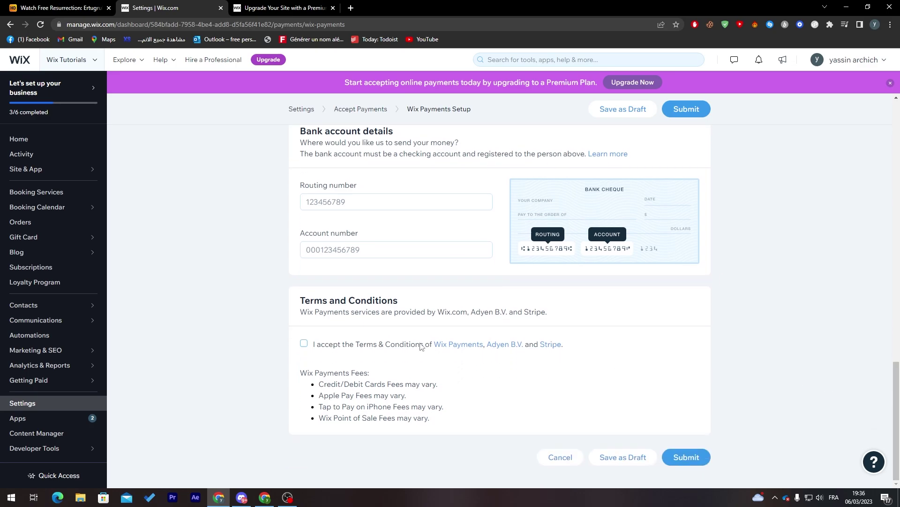
left_click(304, 344)
left_click_drag(299, 373, 391, 378)
left_click(381, 375)
triple_click(446, 384)
left_click_drag(448, 389, 329, 385)
left_click(330, 385)
left_click_drag(431, 418, 310, 381)
left_click(309, 382)
left_click_drag(896, 366, 893, 469)
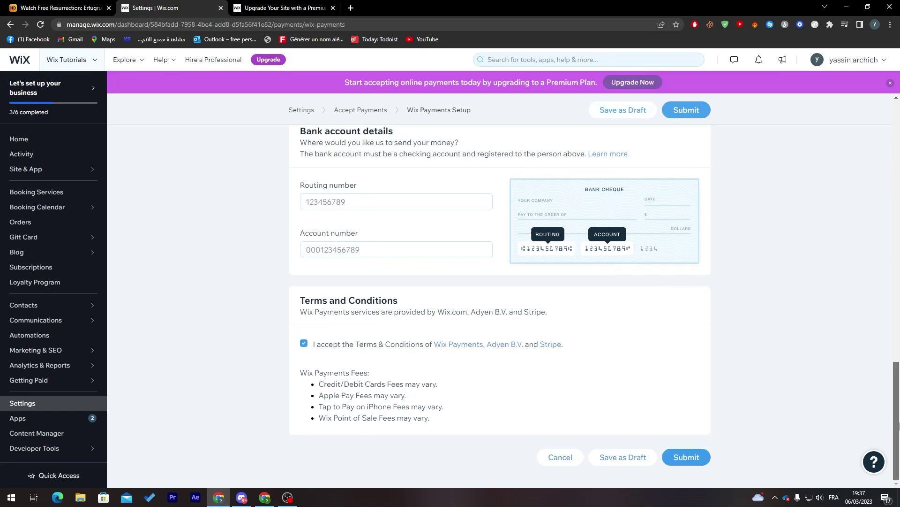
- Submit the form twice, revealing required errors for date of birth, SSN, address and bank details
left_click(708, 463)
scroll(442, 378, "up", 2)
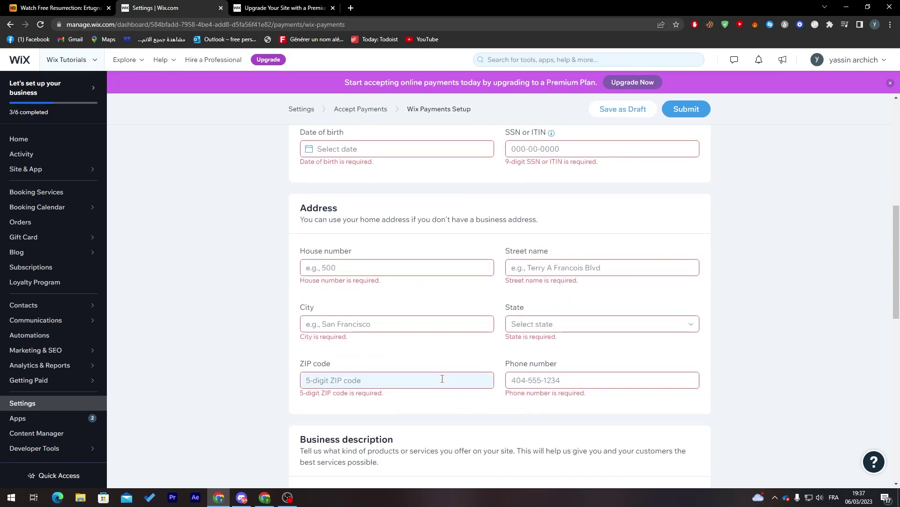
scroll(503, 283, "up", 5)
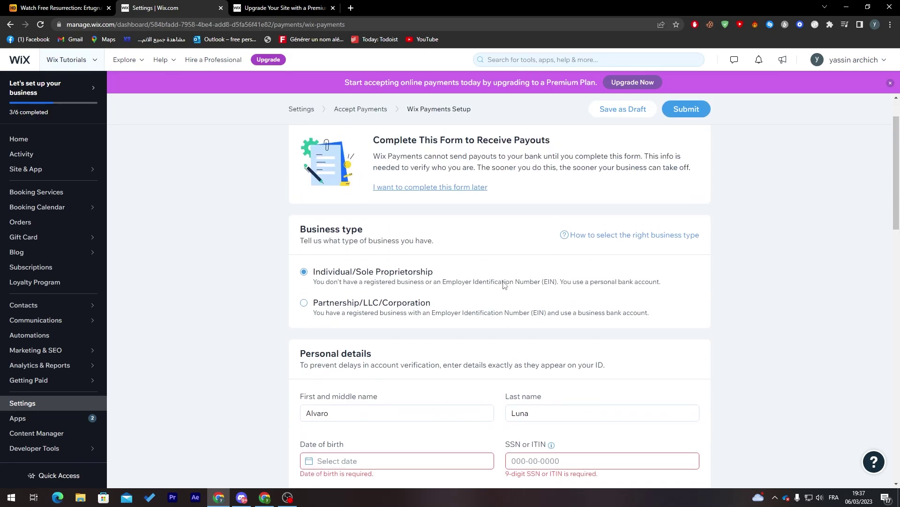
left_click_drag(895, 168, 899, 430)
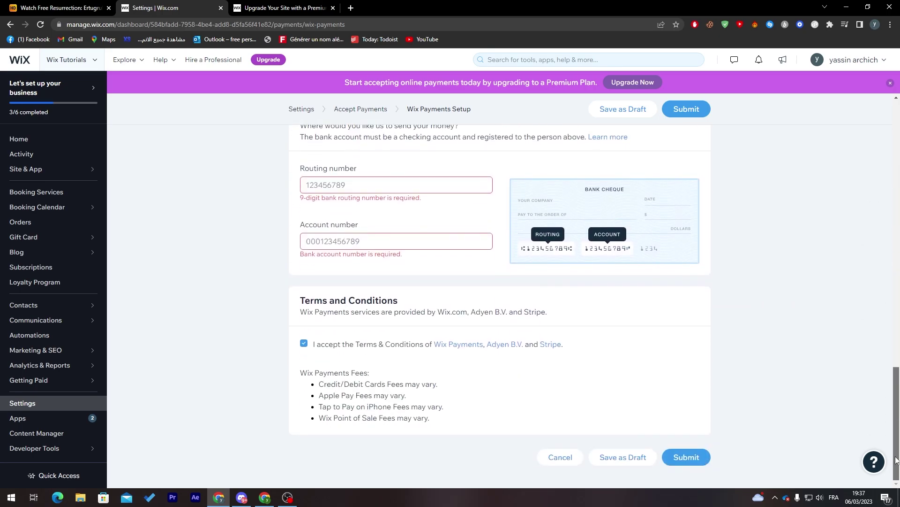
left_click(681, 457)
left_click_drag(897, 388, 887, 135)
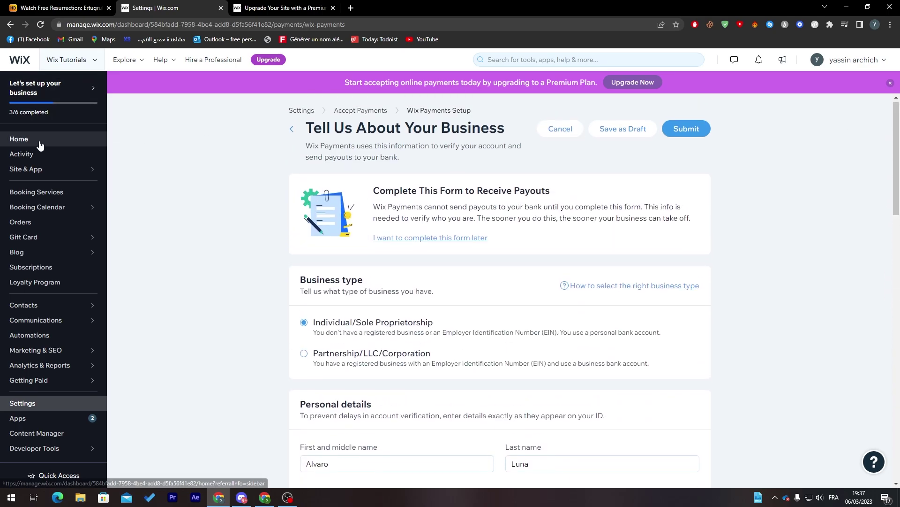
- Return to the dashboard Home and scroll its setup checklist, now at 3/6 completed
left_click(37, 140)
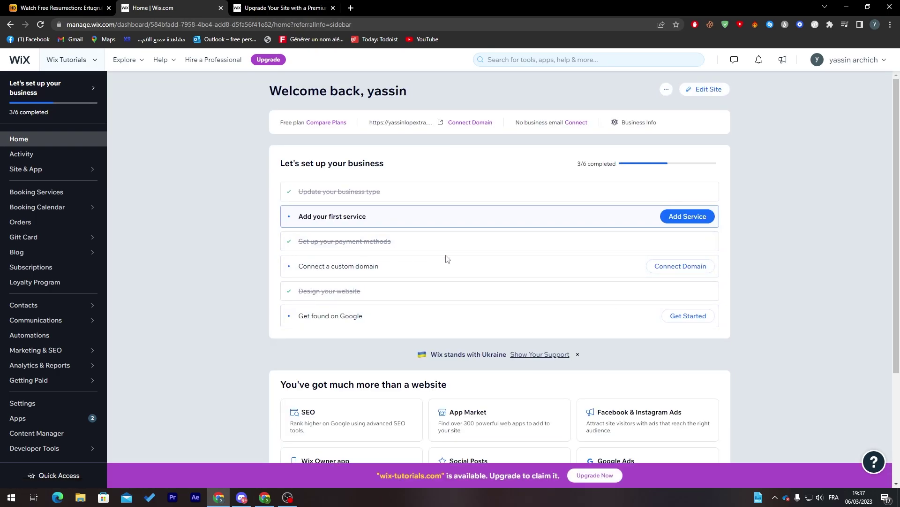
scroll(899, 253, "down", 3)
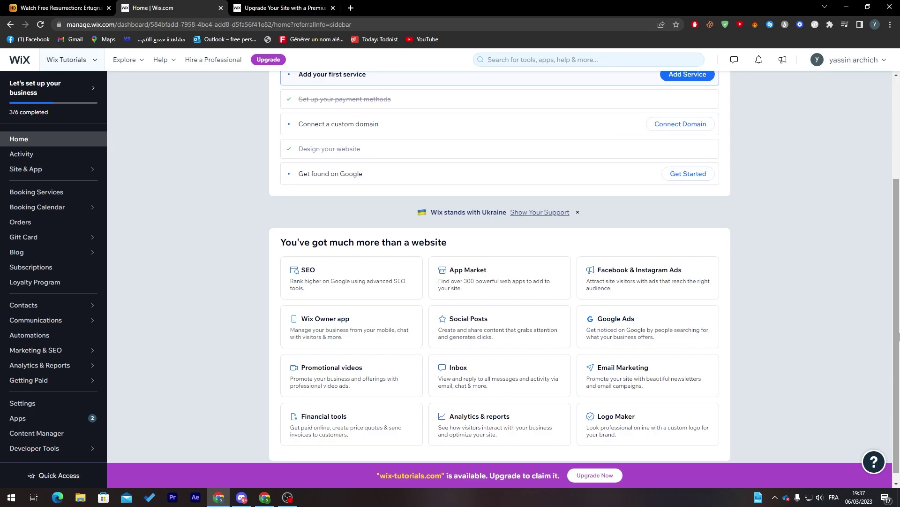
left_click_drag(894, 337, 894, 242)
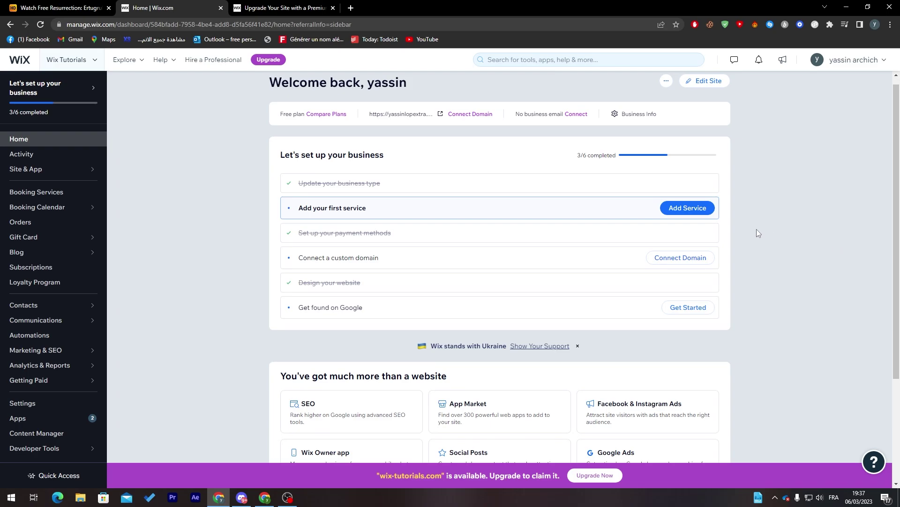
- Open the payment methods settings and start connecting a PayPal account
left_click(663, 236)
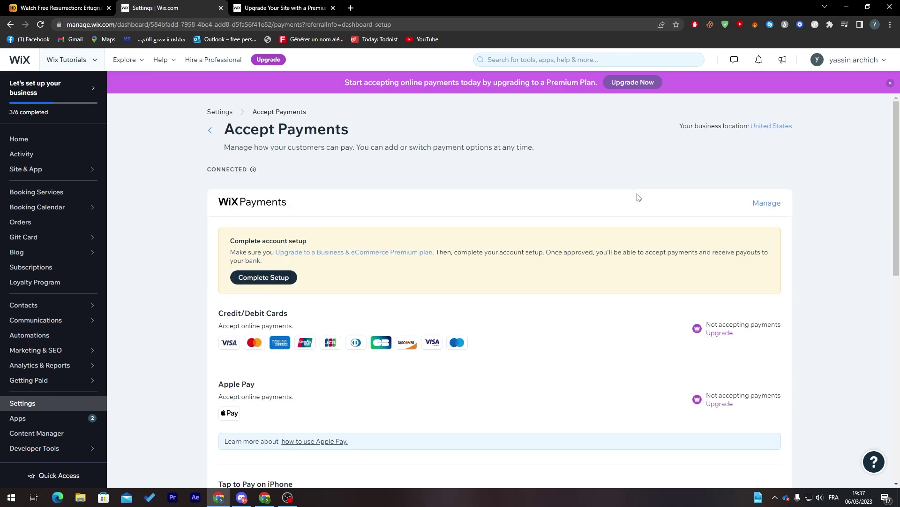
scroll(881, 359, "down", 9)
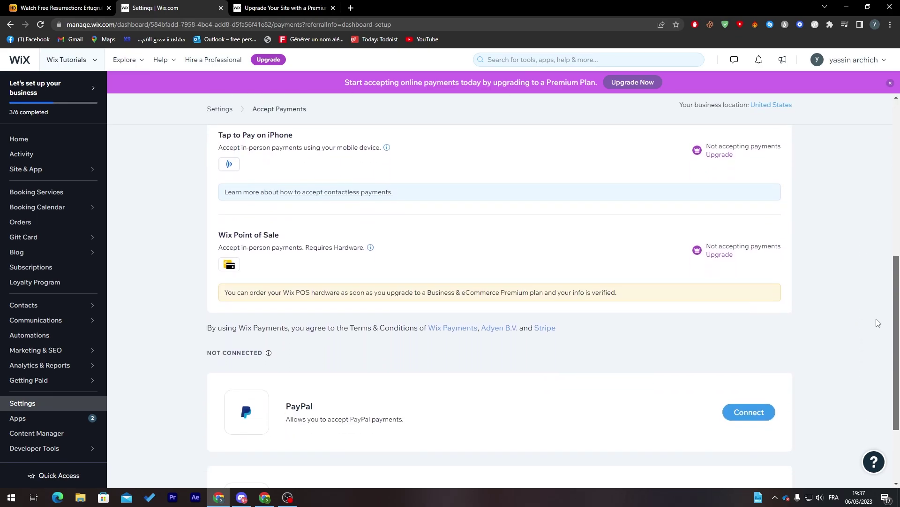
left_click(759, 321)
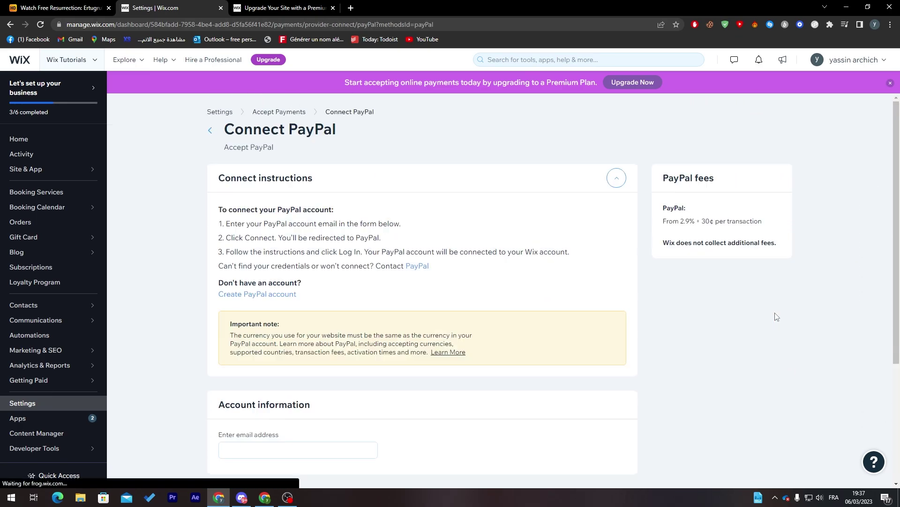
- Read the PayPal connect instructions and try the email field without entering an address
left_click_drag(238, 219, 292, 222)
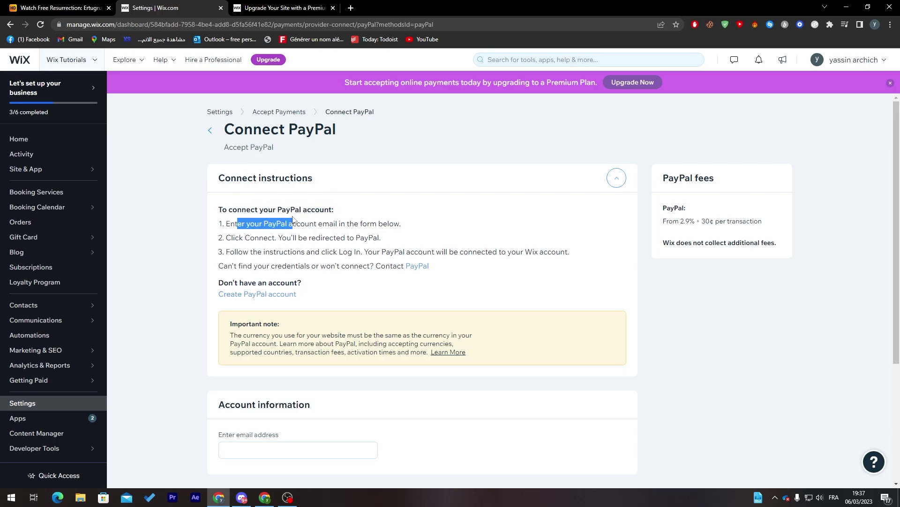
left_click(294, 221)
left_click_drag(237, 222, 401, 238)
left_click(318, 225)
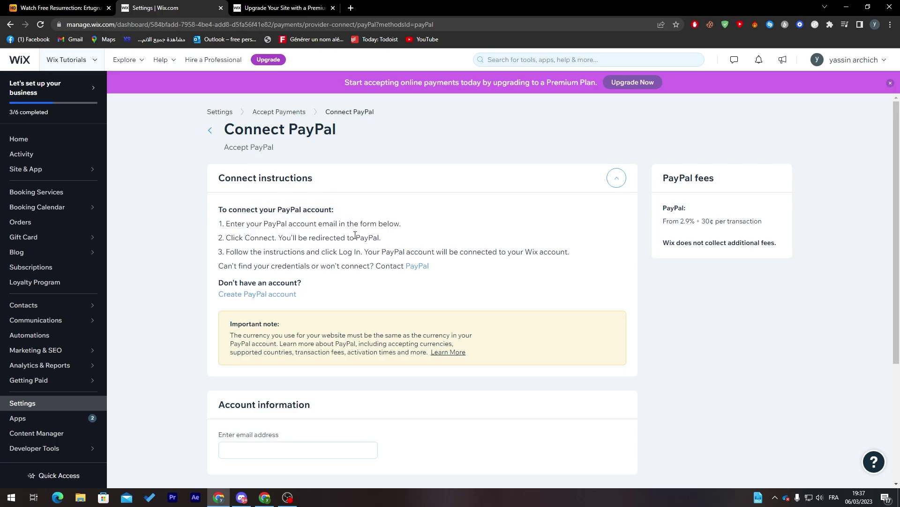
left_click(267, 451)
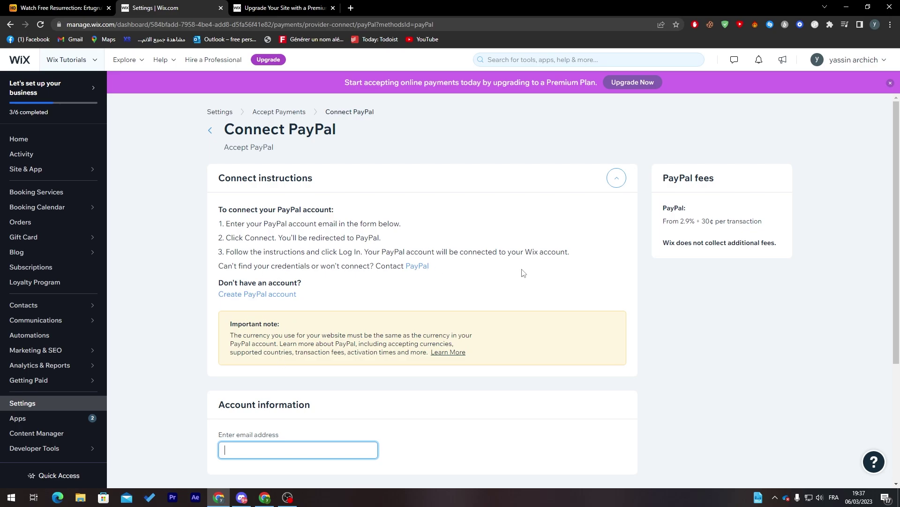
left_click(305, 331)
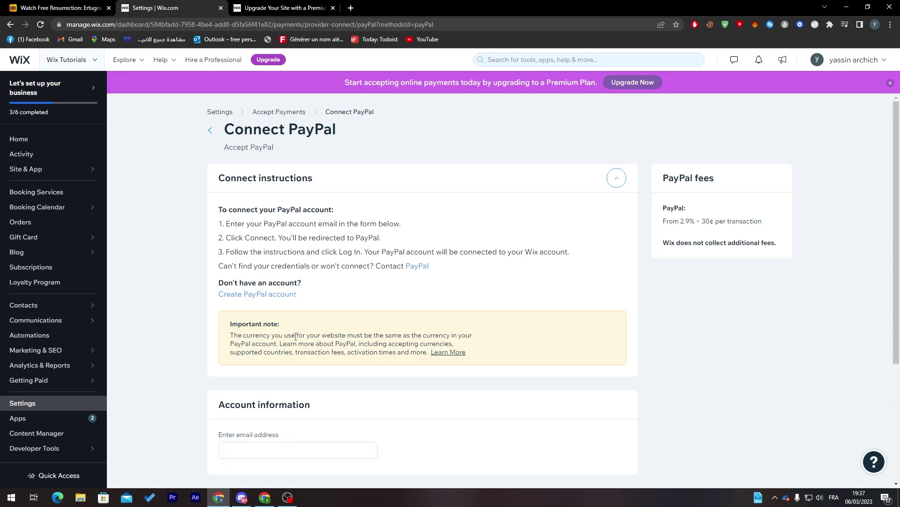
scroll(329, 356, "down", 4)
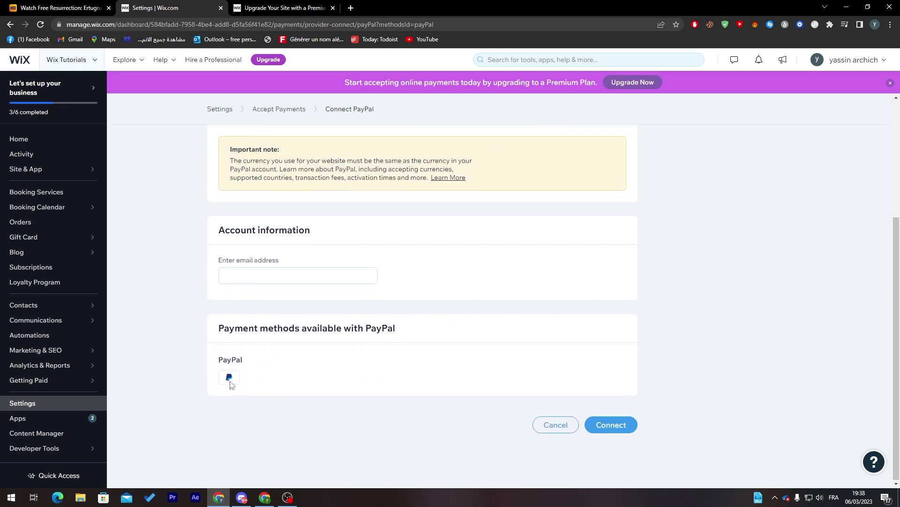
- Go back to Accept Payments and open the Manual Payments connect form
left_click(11, 24)
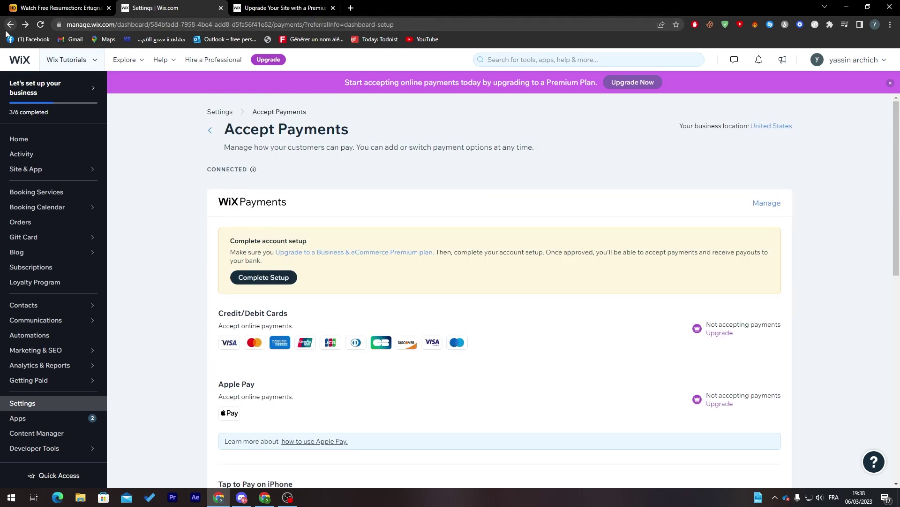
scroll(366, 441, "down", 8)
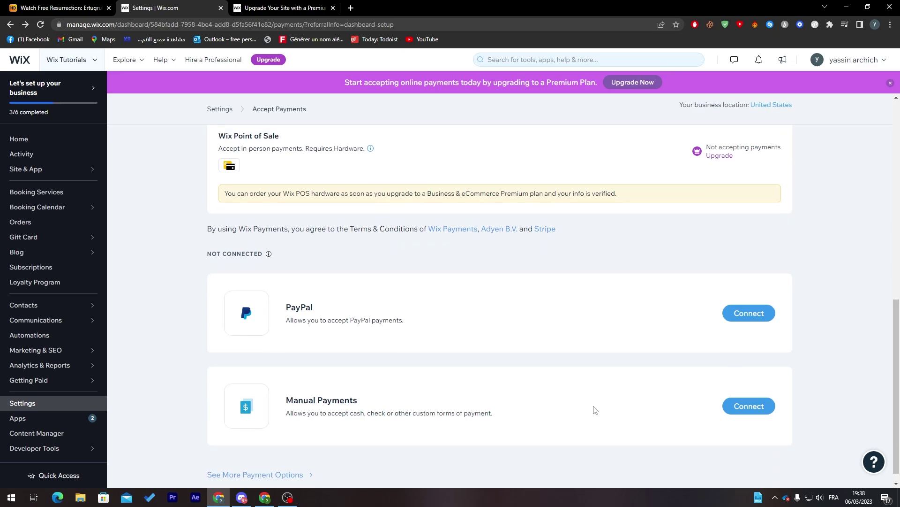
left_click(746, 407)
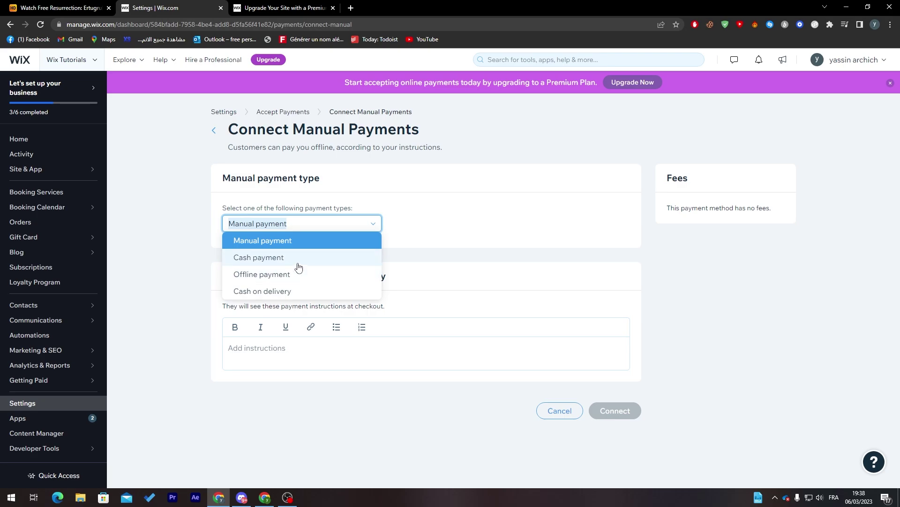
- Set the manual payment type to Cash on delivery, then leave for the Settings page
left_click(257, 276)
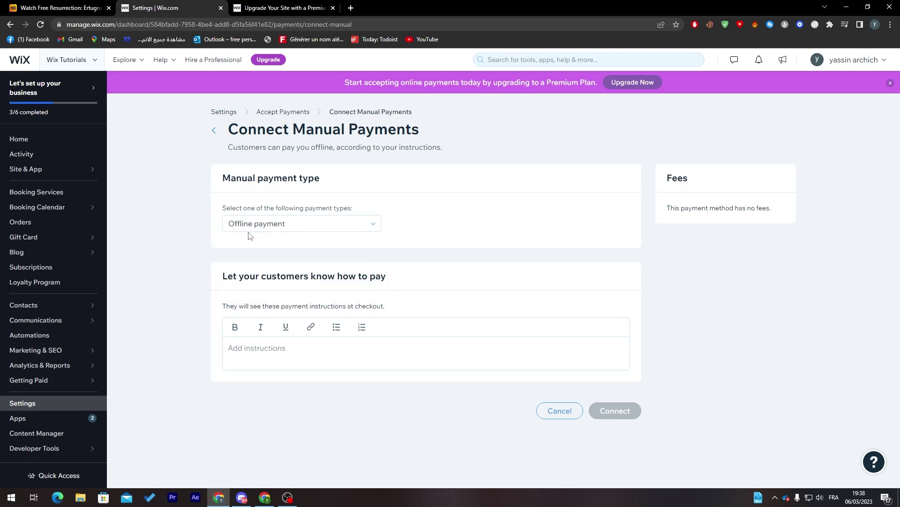
left_click(251, 229)
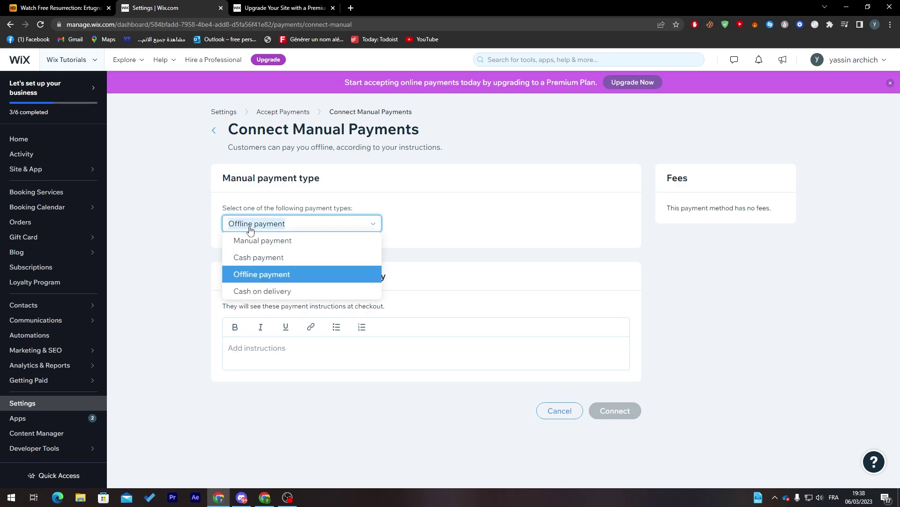
left_click(261, 293)
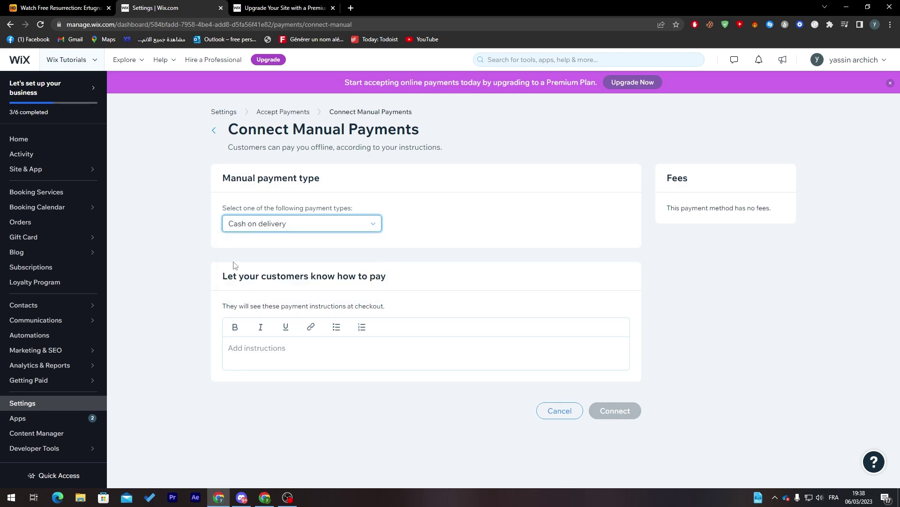
left_click(256, 350)
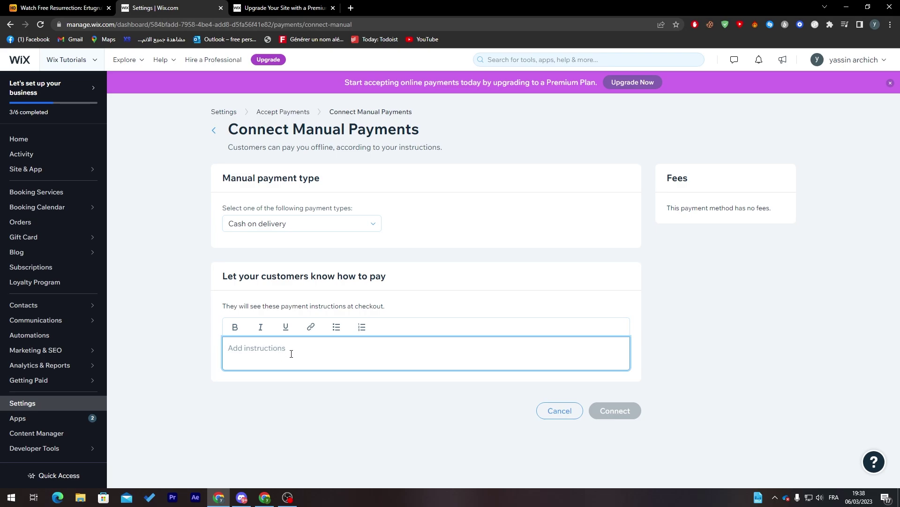
left_click(732, 226)
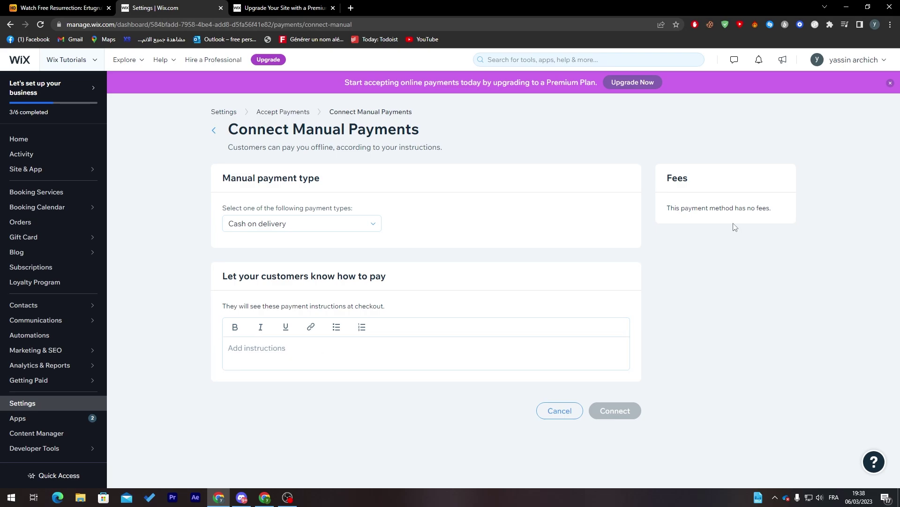
left_click_drag(671, 206, 740, 208)
left_click(742, 219)
left_click(222, 115)
- Confirm leaving the unsaved form, then reach Accept Payments via the Home checklist's 'Set up your payment methods' row
left_click(556, 302)
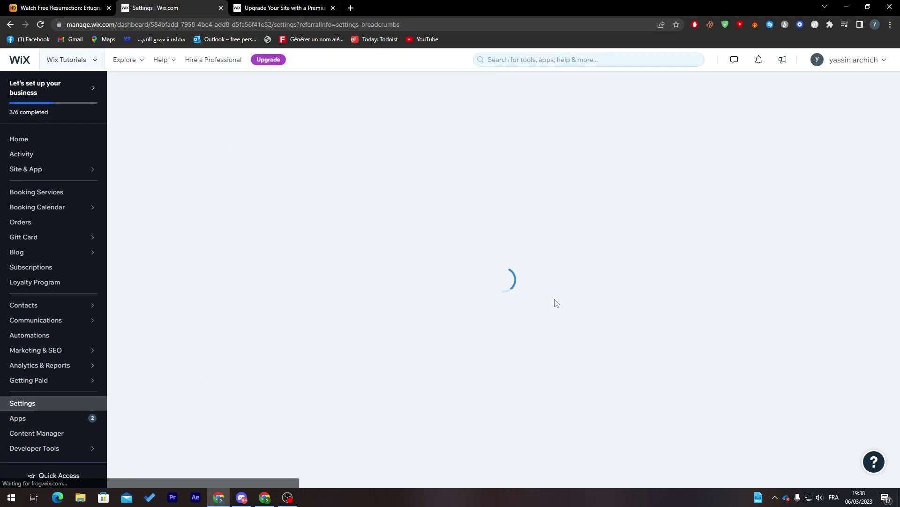
left_click(44, 139)
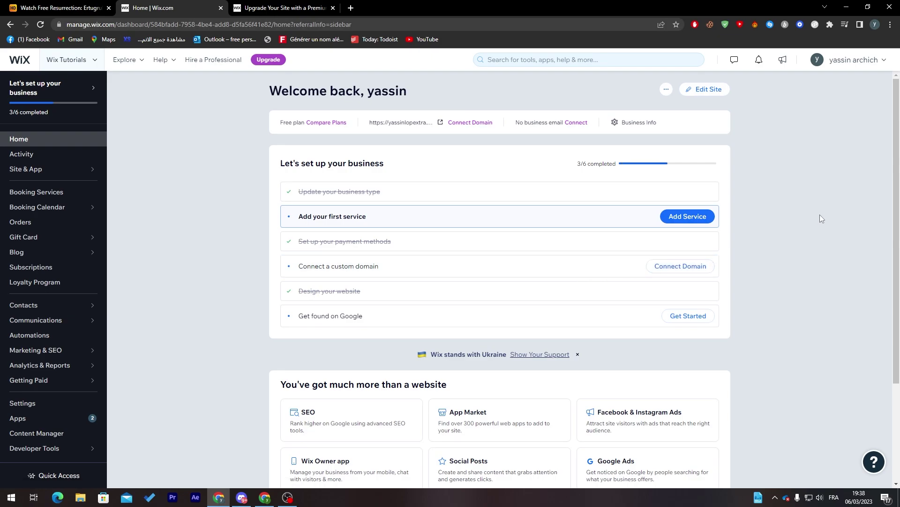
scroll(898, 193, "down", 3)
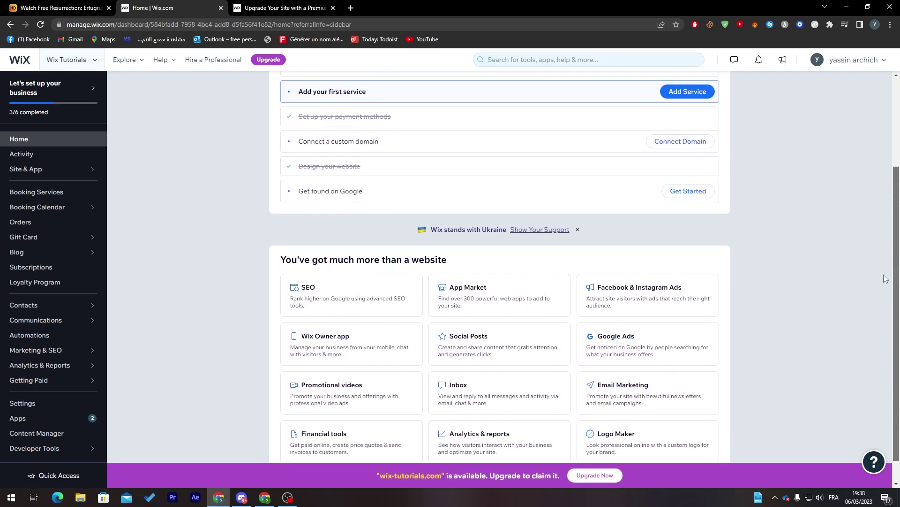
scroll(877, 208, "up", 2)
scroll(877, 202, "up", 1)
scroll(875, 193, "up", 1)
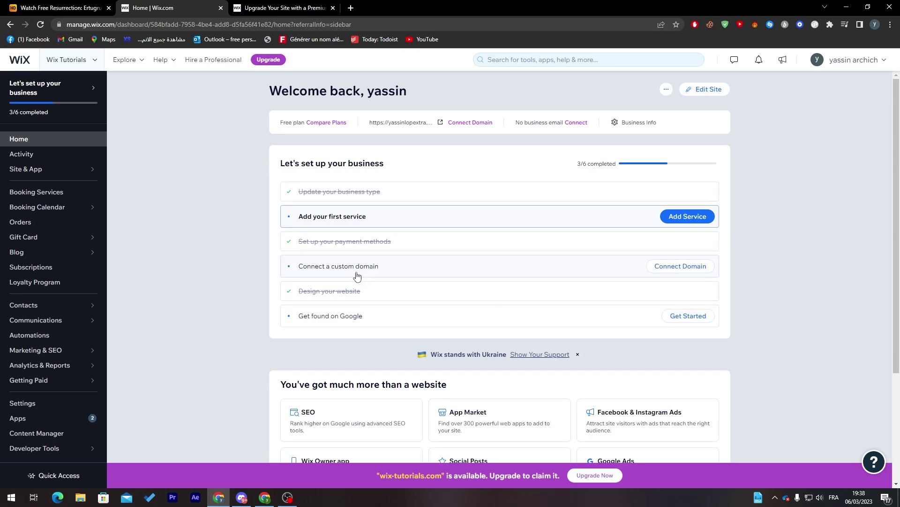
left_click(524, 252)
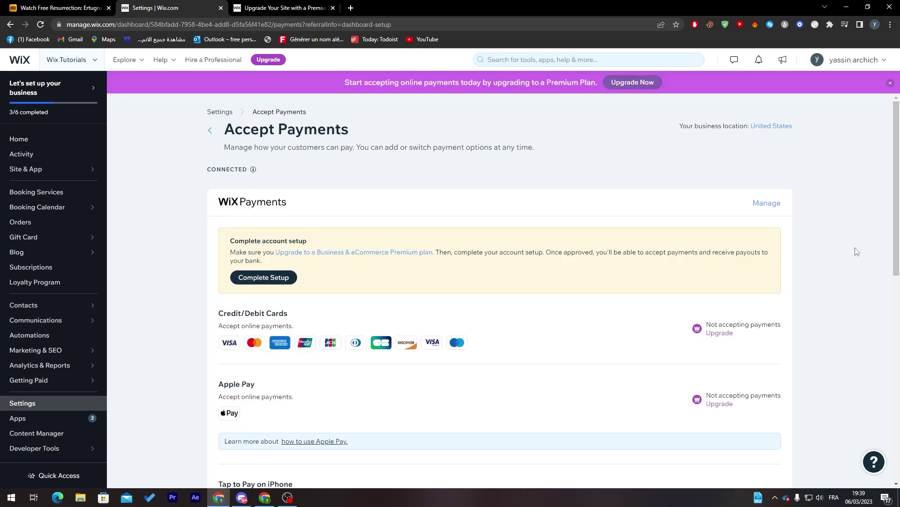
- Check the United States business location details, then return via Settings to the dashboard Home
left_click_drag(889, 242, 881, 263)
left_click(835, 242)
left_click(770, 126)
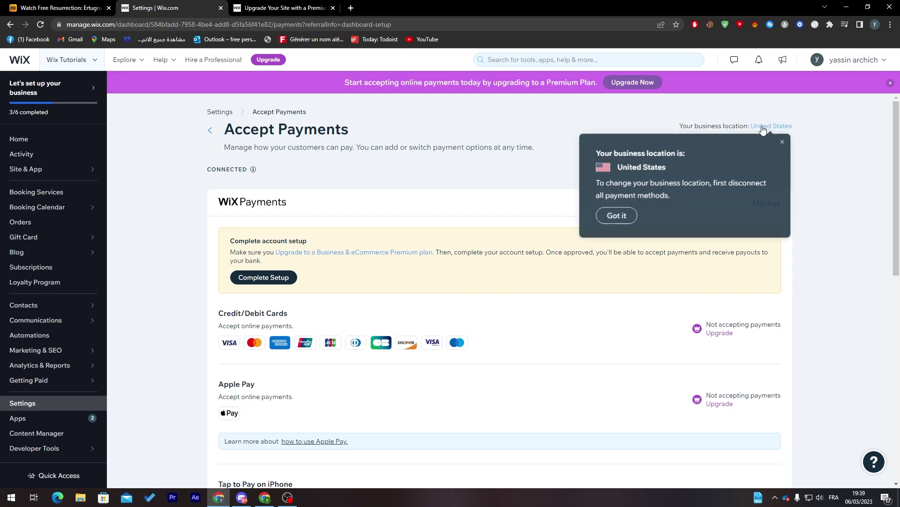
left_click(616, 215)
left_click(757, 131)
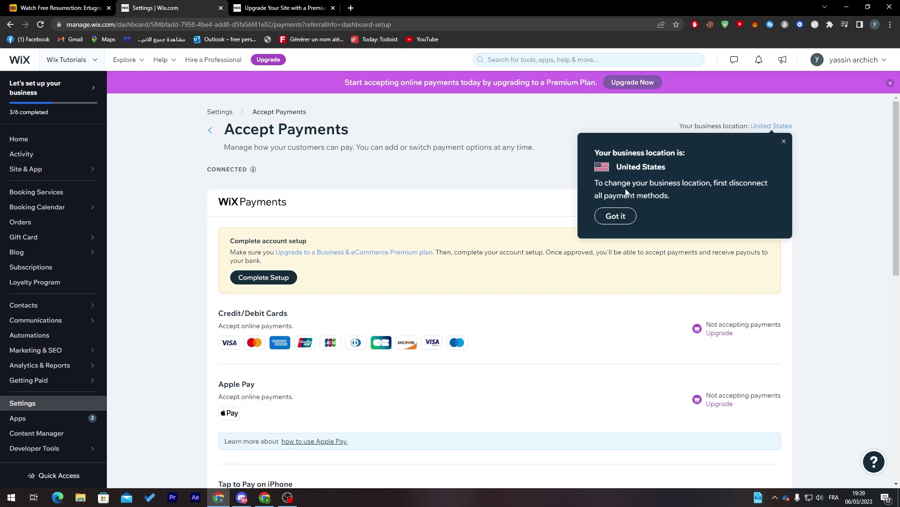
left_click(211, 130)
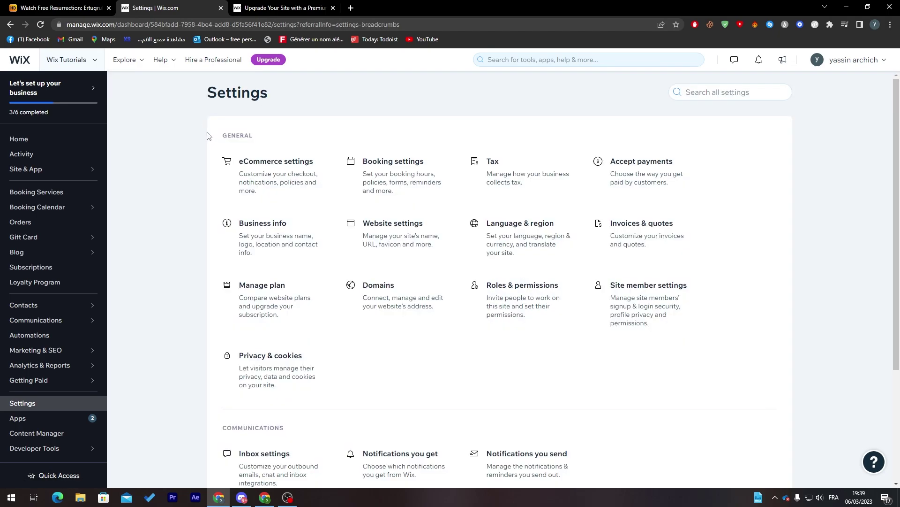
left_click(73, 140)
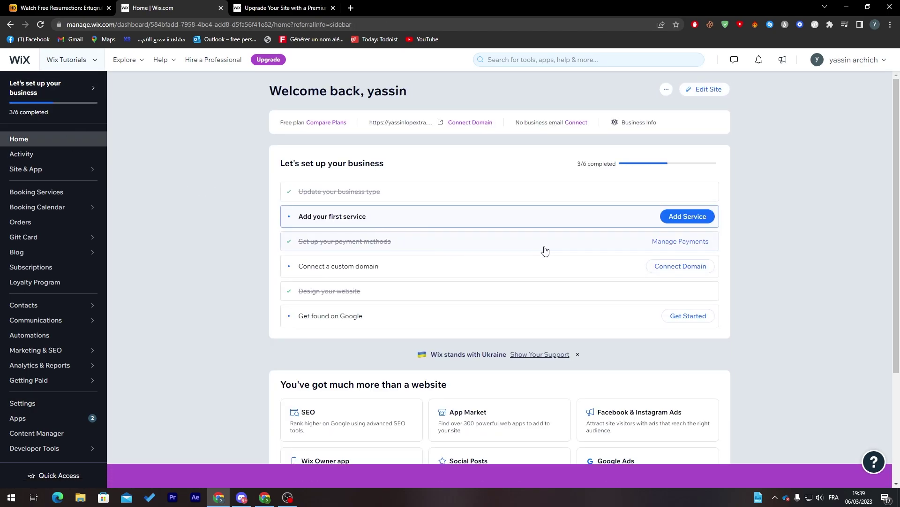
- Open the payment methods page, expand More Payment Options and start connecting TripleA
left_click(545, 249)
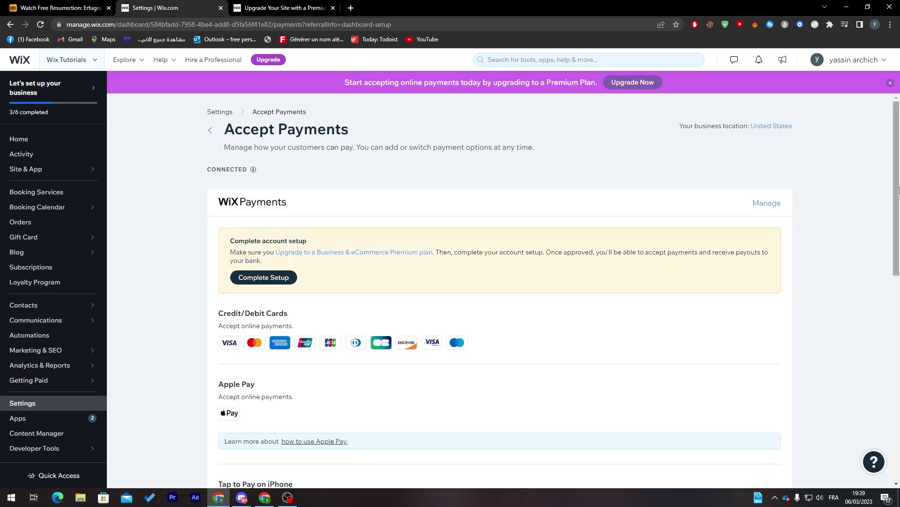
left_click_drag(899, 189, 898, 455)
left_click(264, 463)
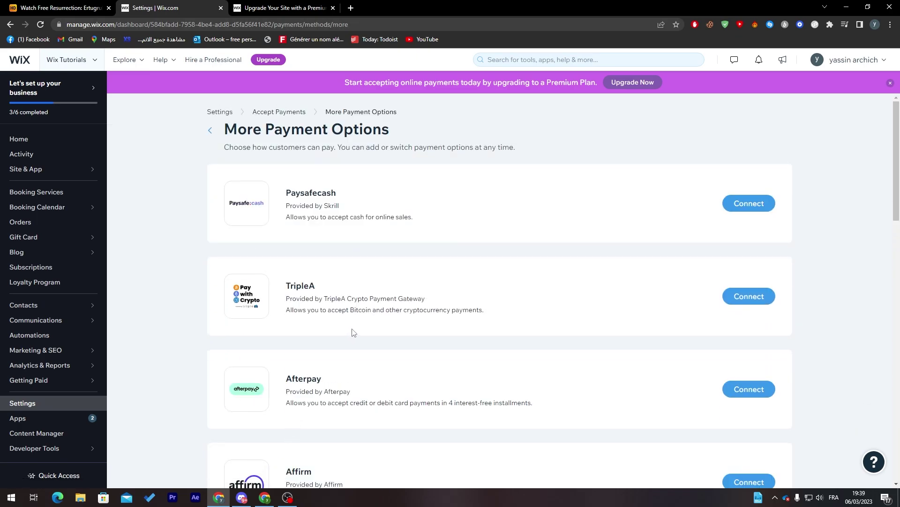
left_click(740, 300)
- Look over the blank TripleA Client ID and Client Secret fields without filling them
scroll(439, 312, "down", 4)
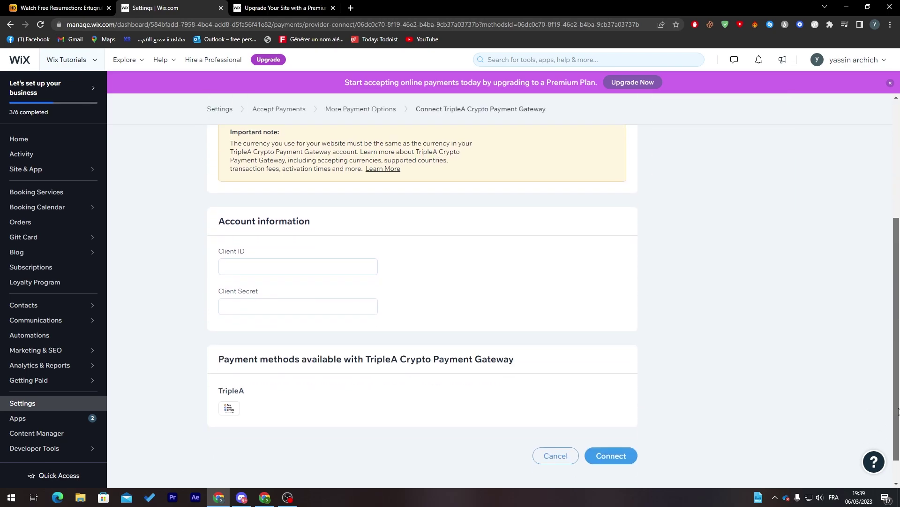
left_click(256, 247)
left_click(248, 278)
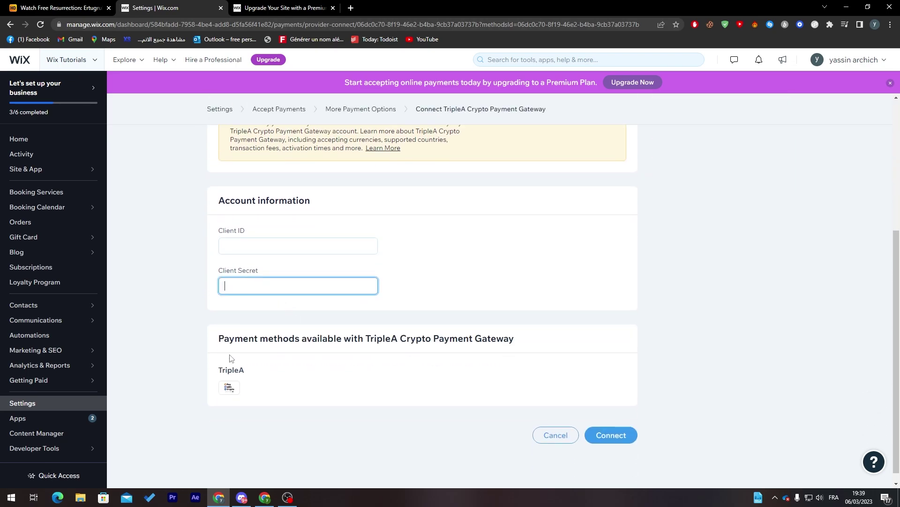
left_click(260, 300)
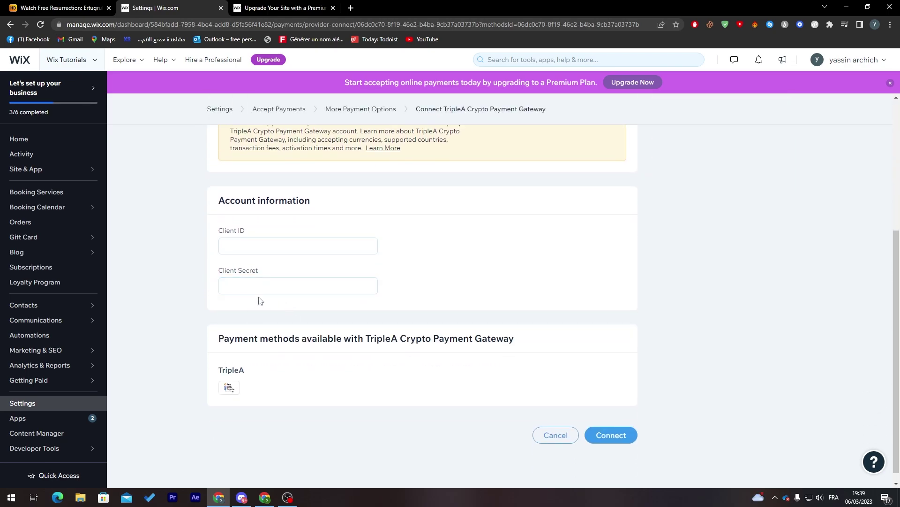
scroll(765, 298, "up", 4)
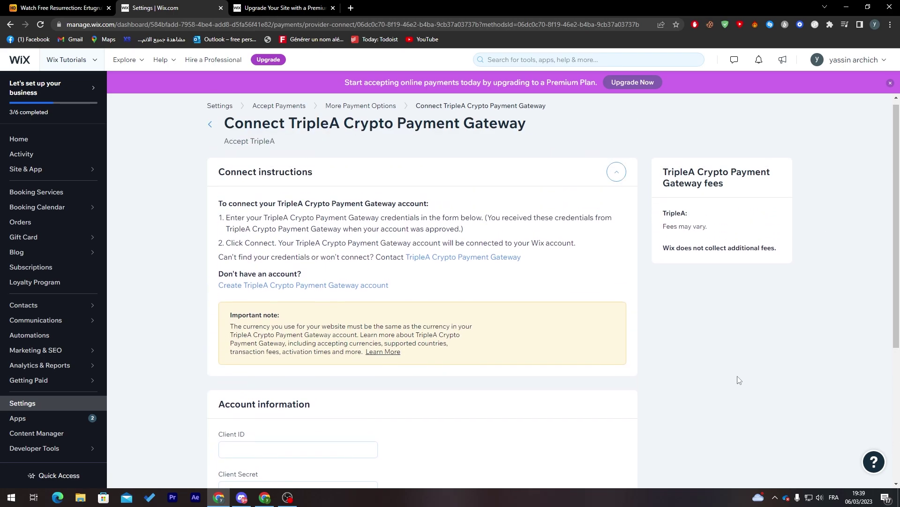